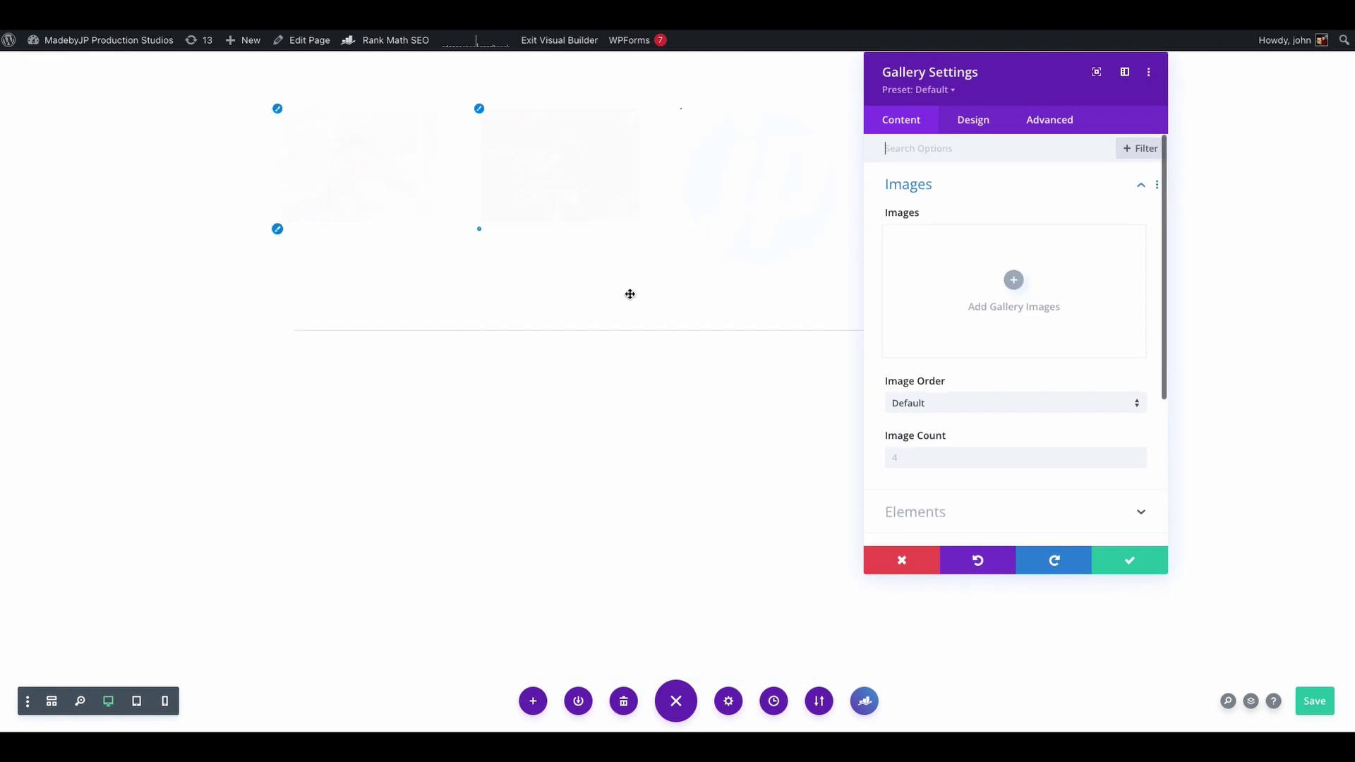
- Add the "I don't mind Album Art 11 - 1kx1k" cover and the portrait photo FB_IMG_1660321851258.jpg from the media library to the gallery
{"action": "left_click_drag", "start_coordinate": [963, 67], "coordinate": [1112, 69]}
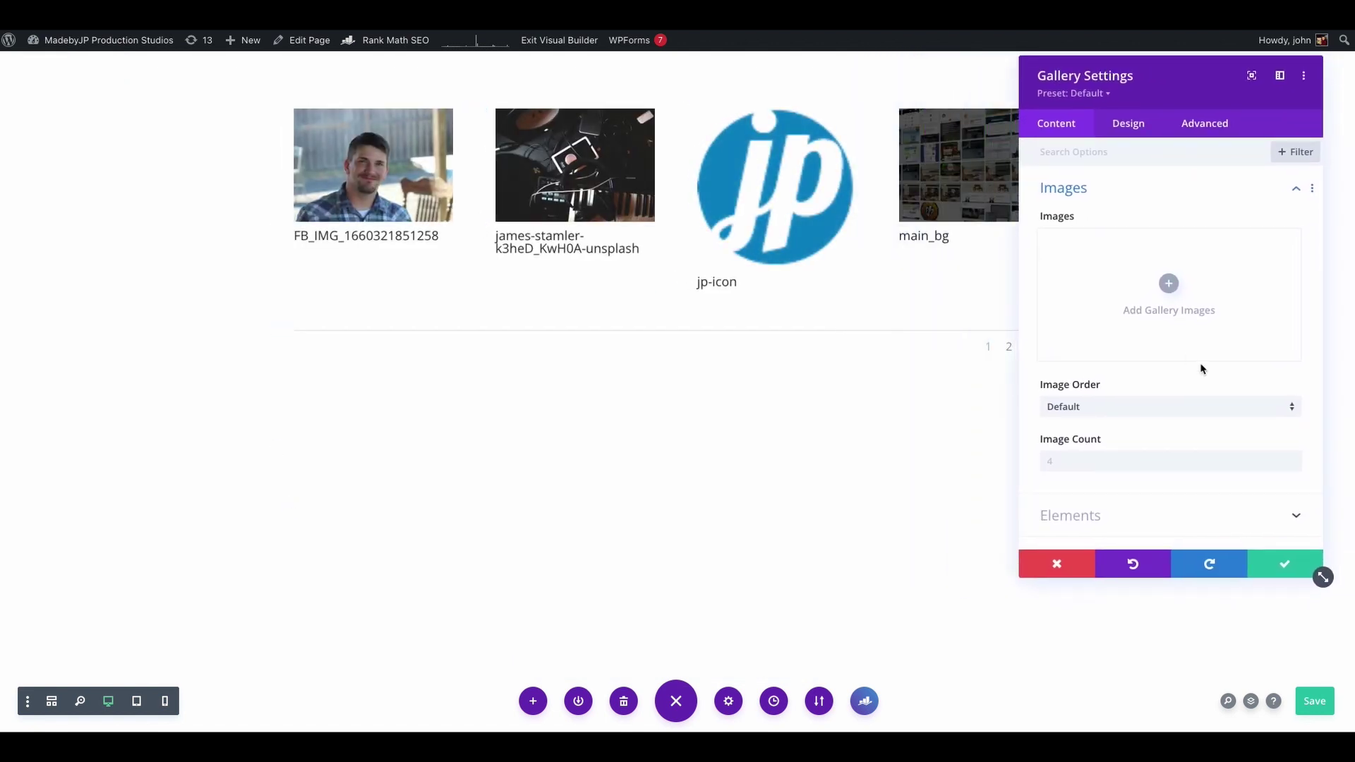
{"action": "left_click", "coordinate": [1175, 285]}
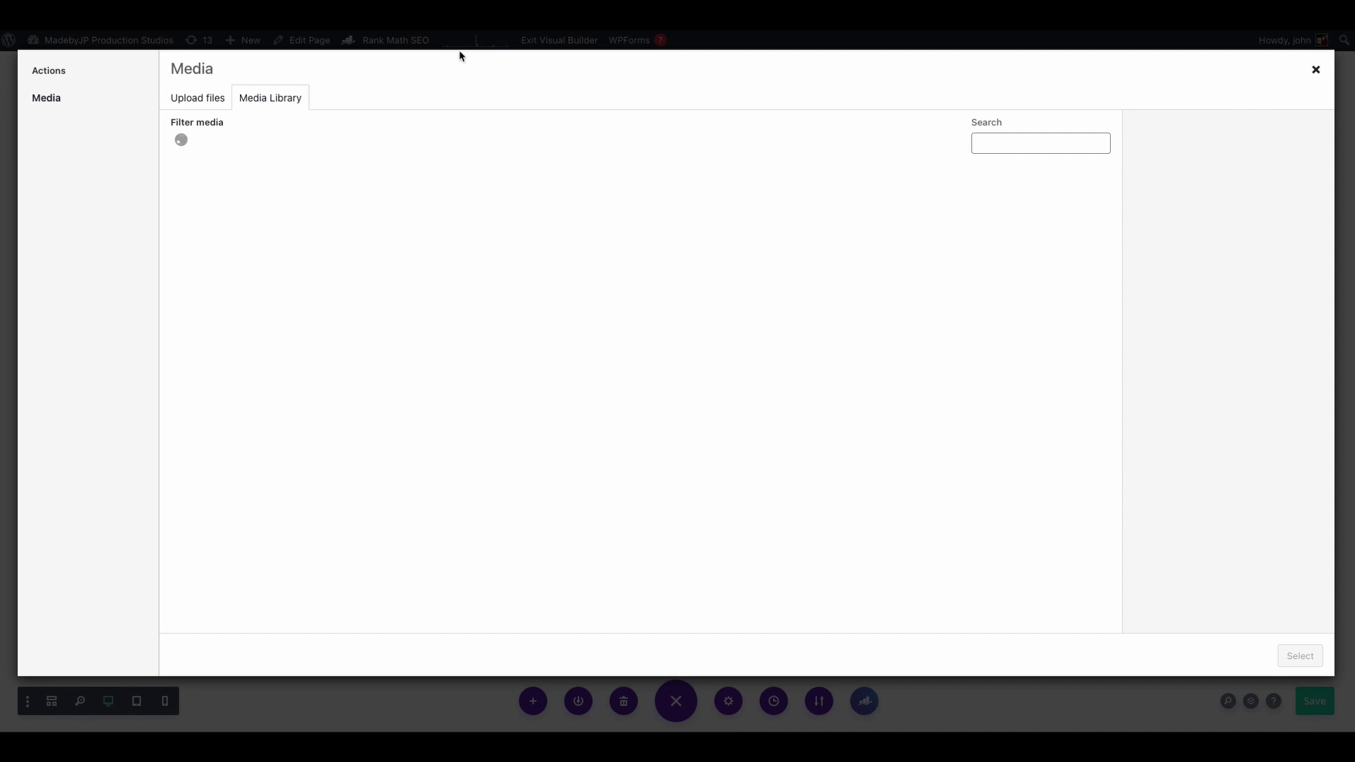
{"action": "left_click", "coordinate": [534, 216]}
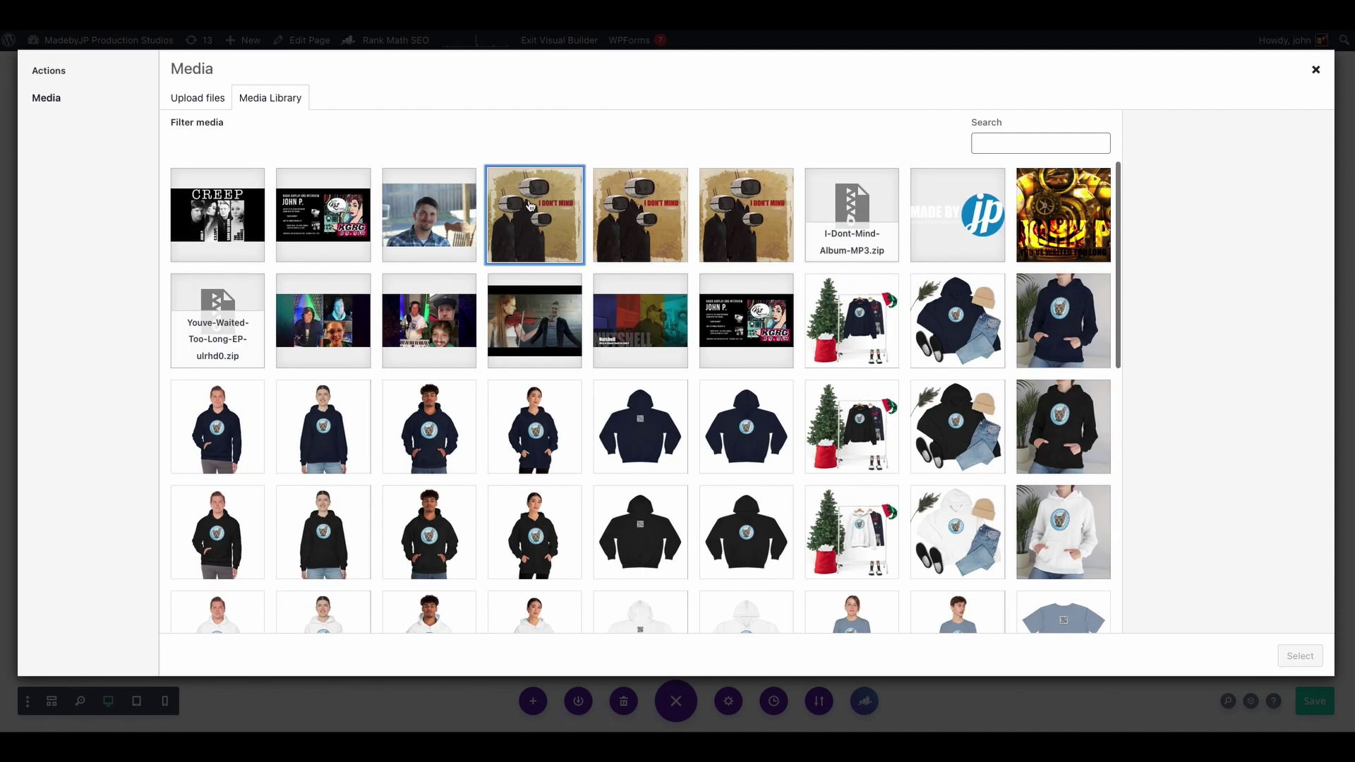
{"action": "left_click", "coordinate": [429, 216]}
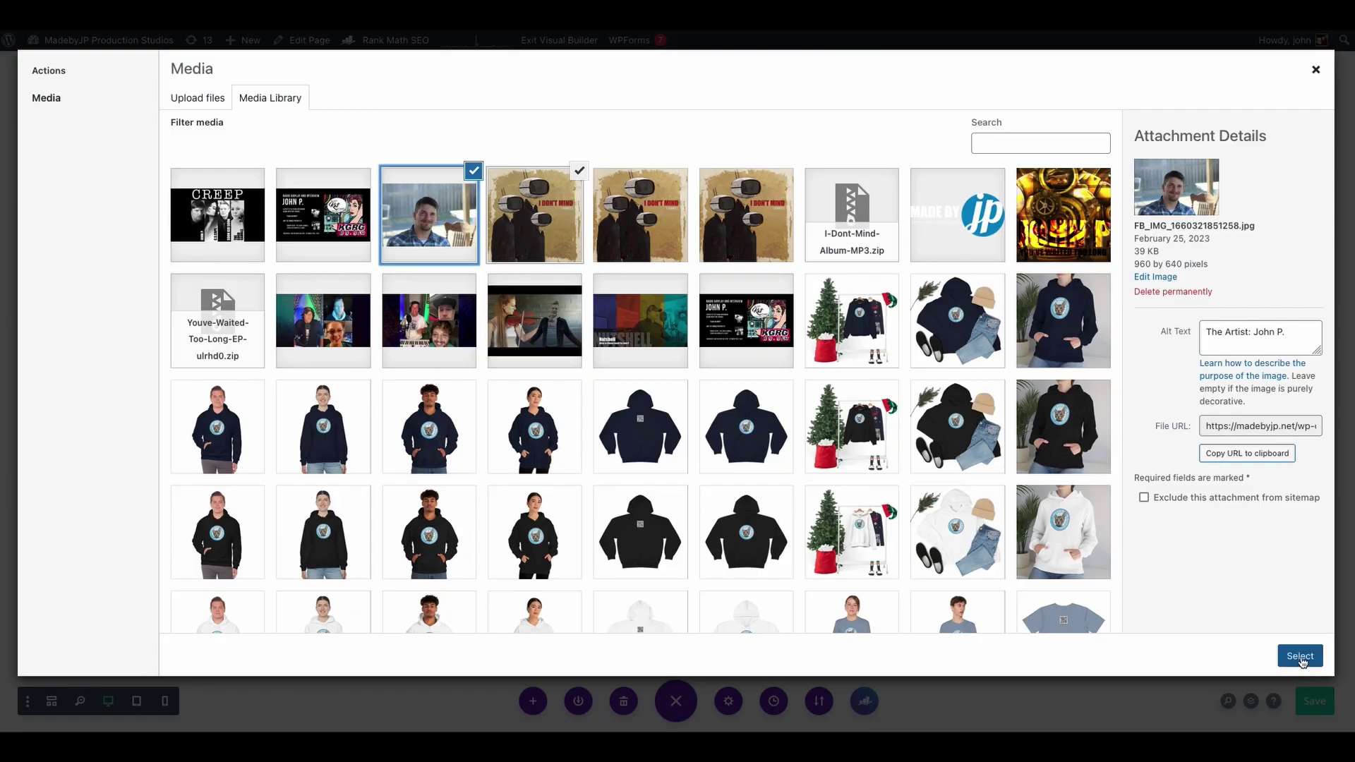
{"action": "left_click", "coordinate": [1299, 656]}
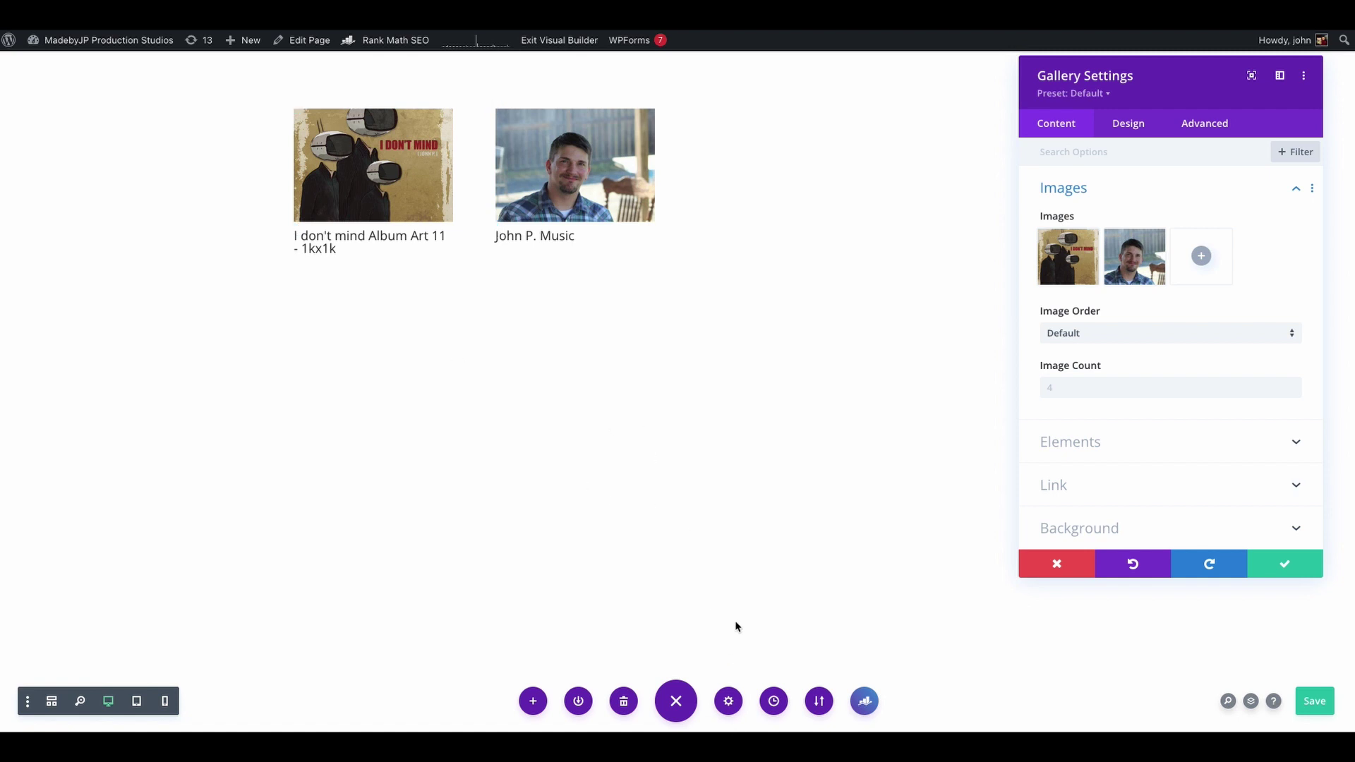
- Start a .et_pb_gallery_items rule in the page's custom CSS with the declaration display:flex;
{"action": "left_click", "coordinate": [730, 702]}
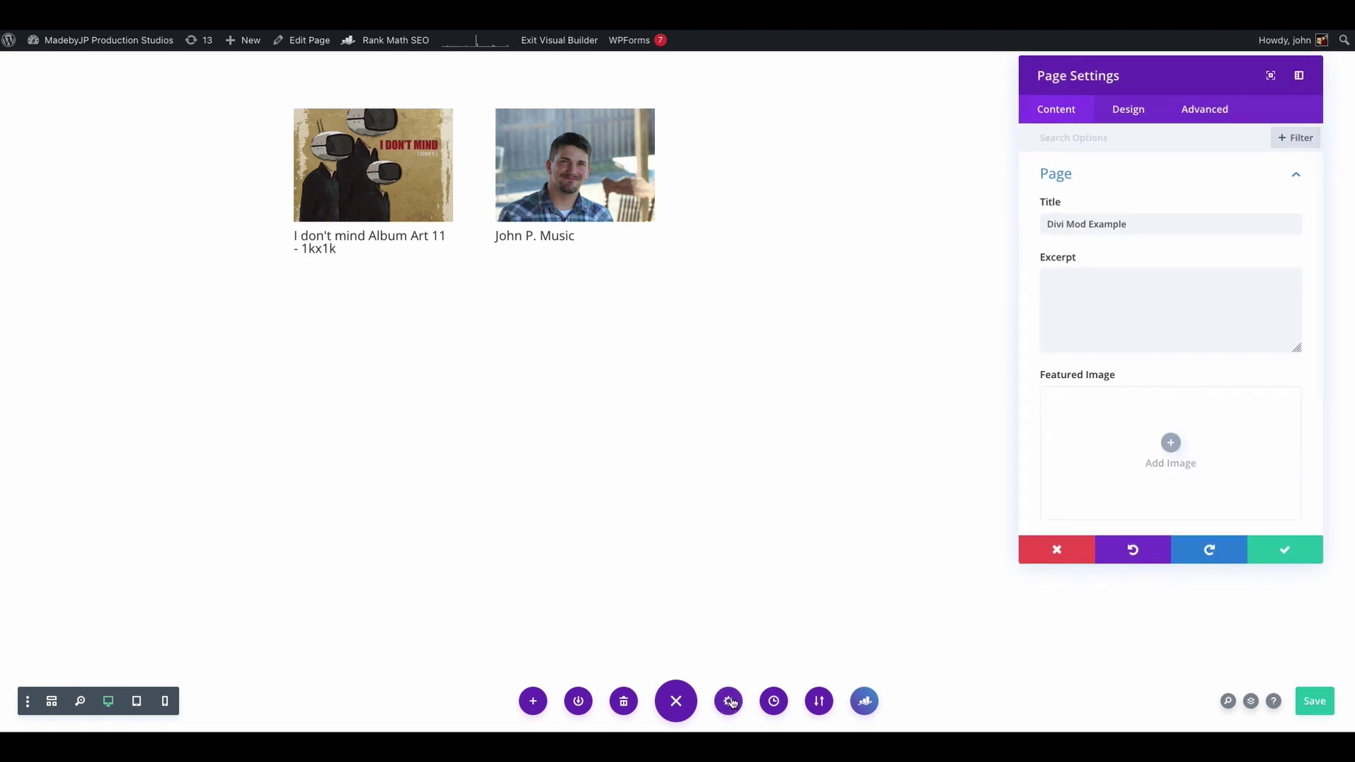
{"action": "left_click_drag", "start_coordinate": [1070, 71], "coordinate": [890, 86]}
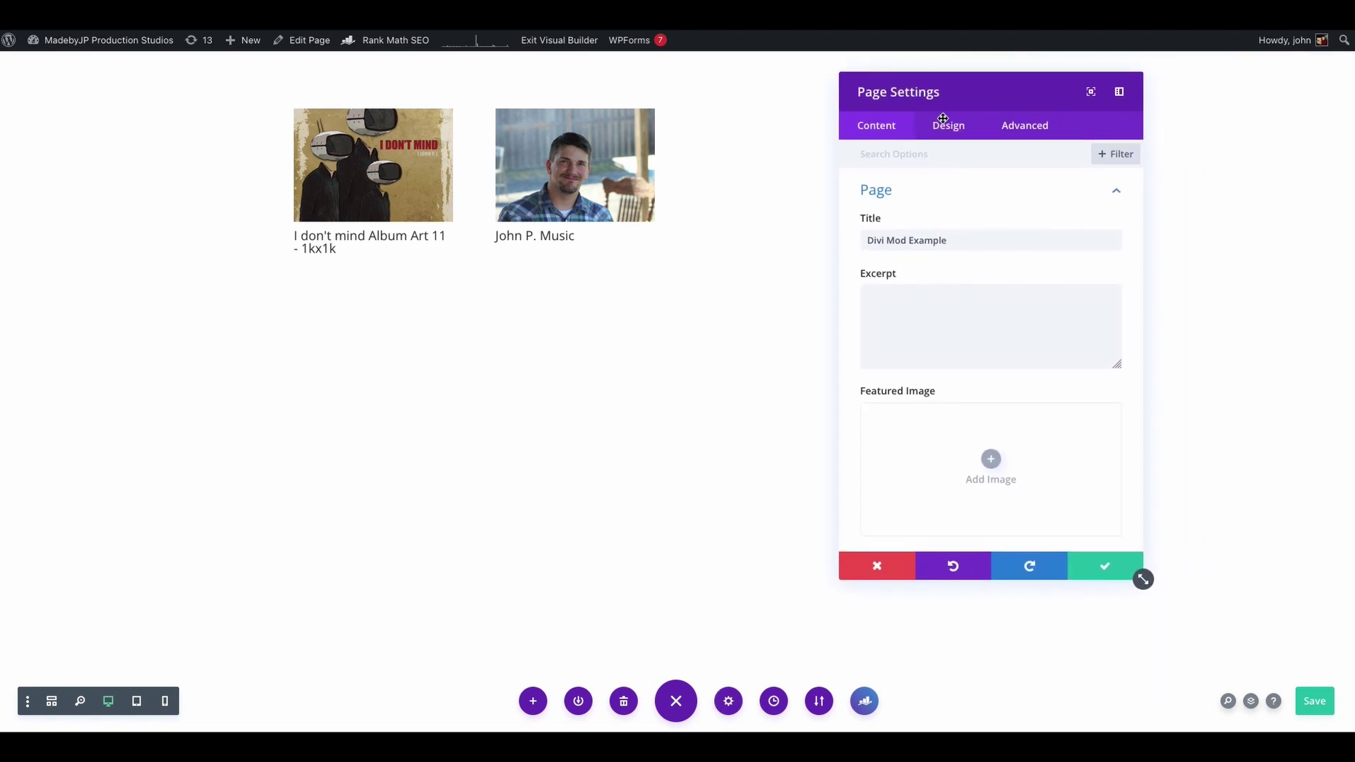
{"action": "left_click", "coordinate": [1026, 129]}
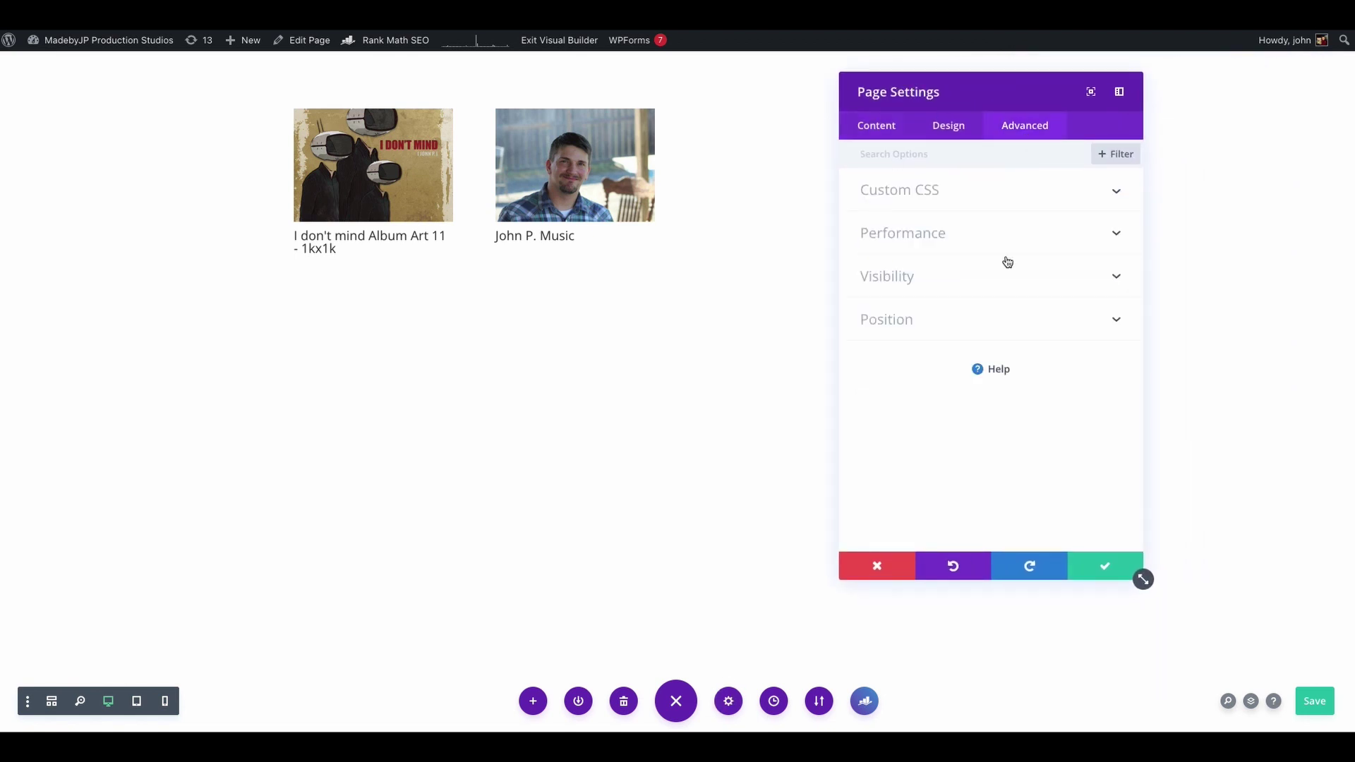
{"action": "left_click", "coordinate": [972, 191]}
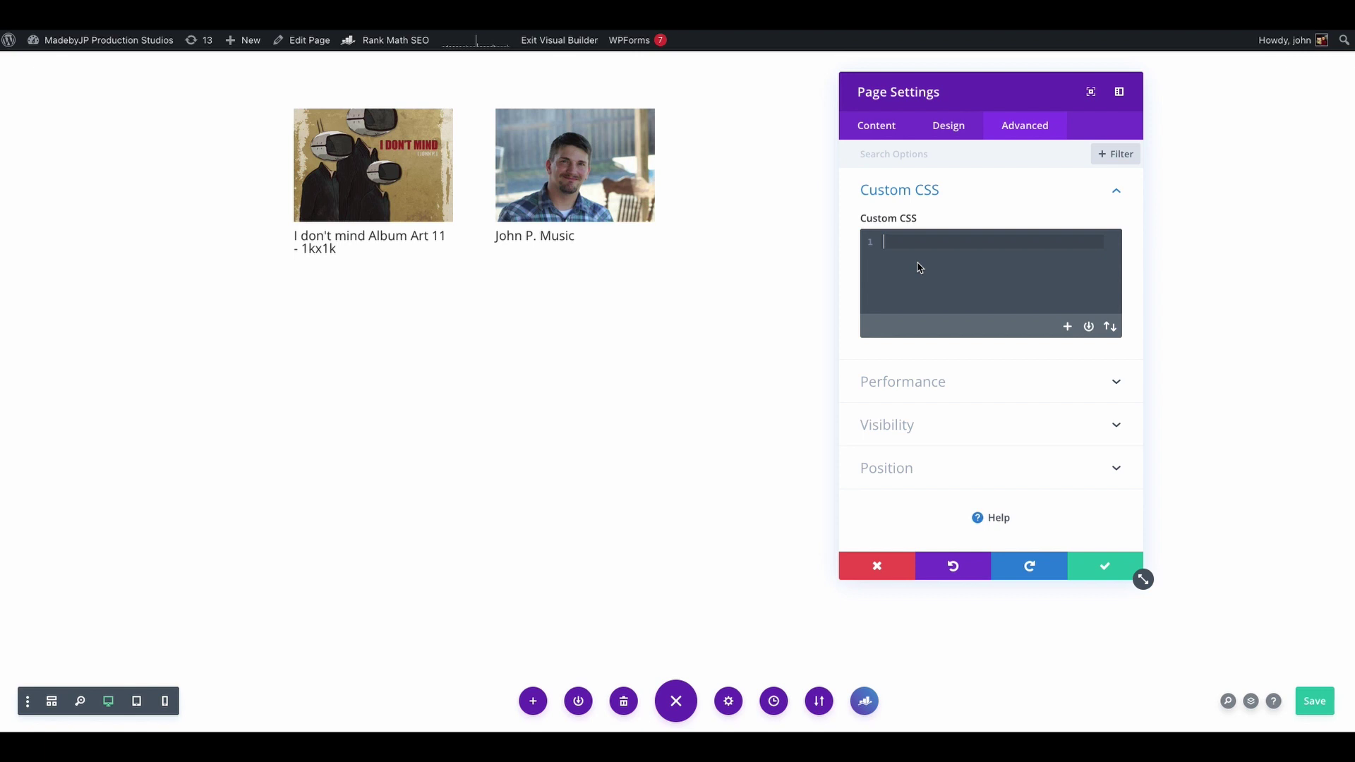
{"action": "type", "text": ".et_pb_gallery_items {"}
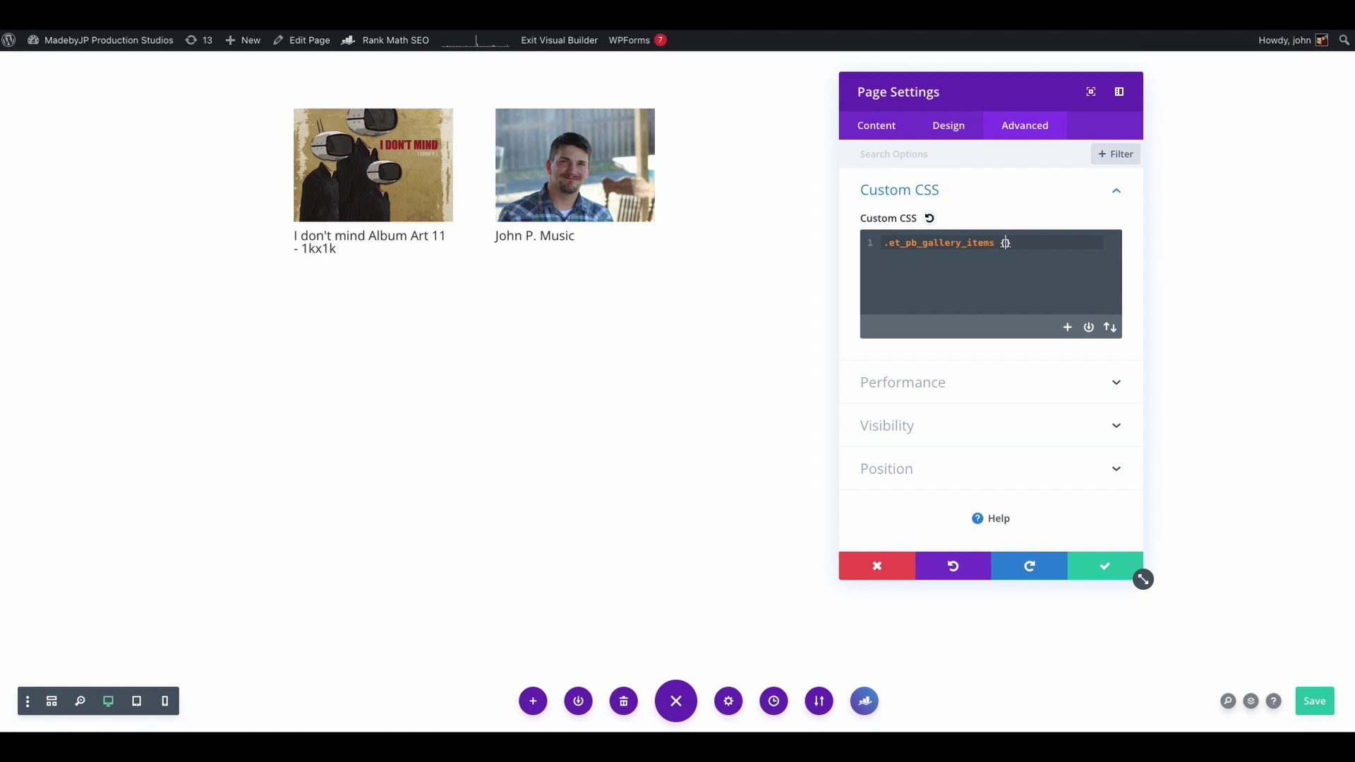
{"action": "key", "text": "Return"}
{"action": "type", "text": "display:flex;"}
{"action": "key", "text": "Return"}
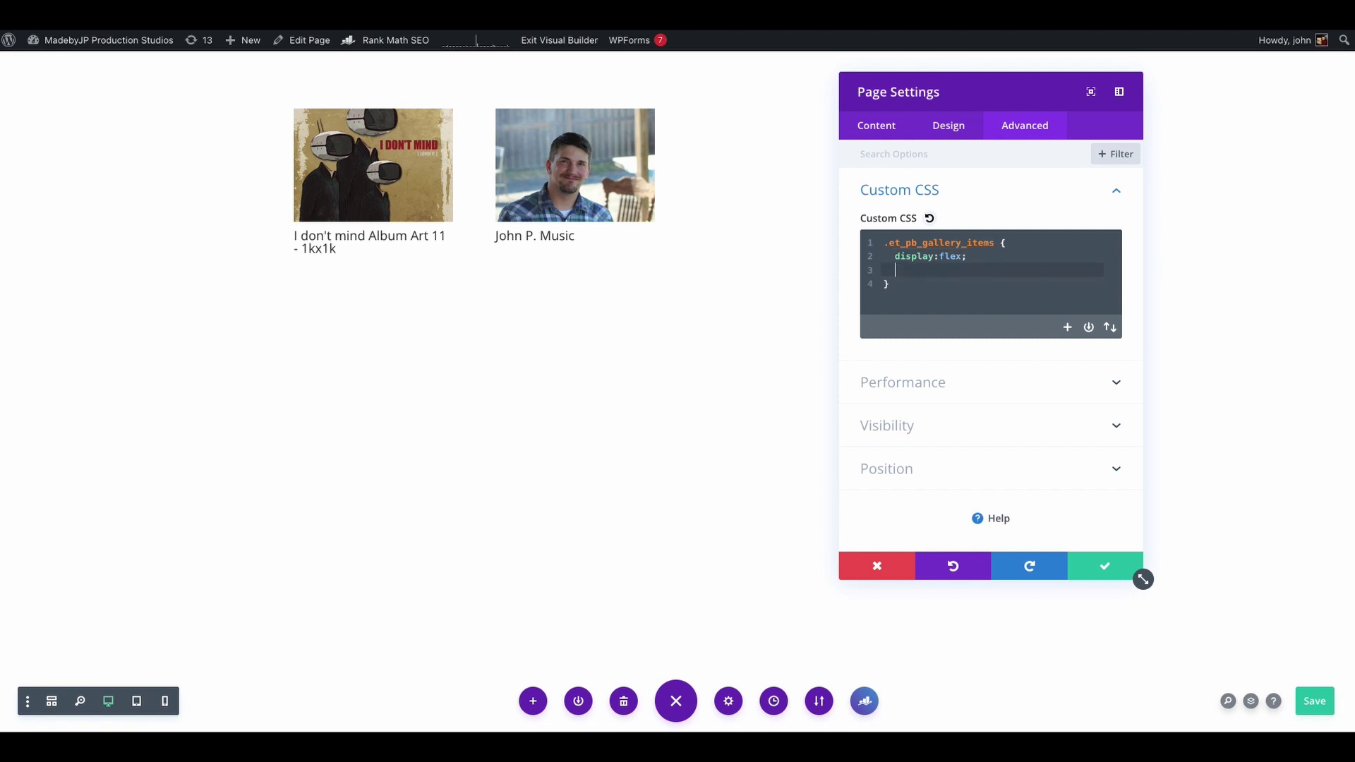
- Add justify-content: center; to the .et_pb_gallery_items rule
{"action": "type", "text": "justify"}
{"action": "key", "text": "Return"}
{"action": "type", "text": ": center"}
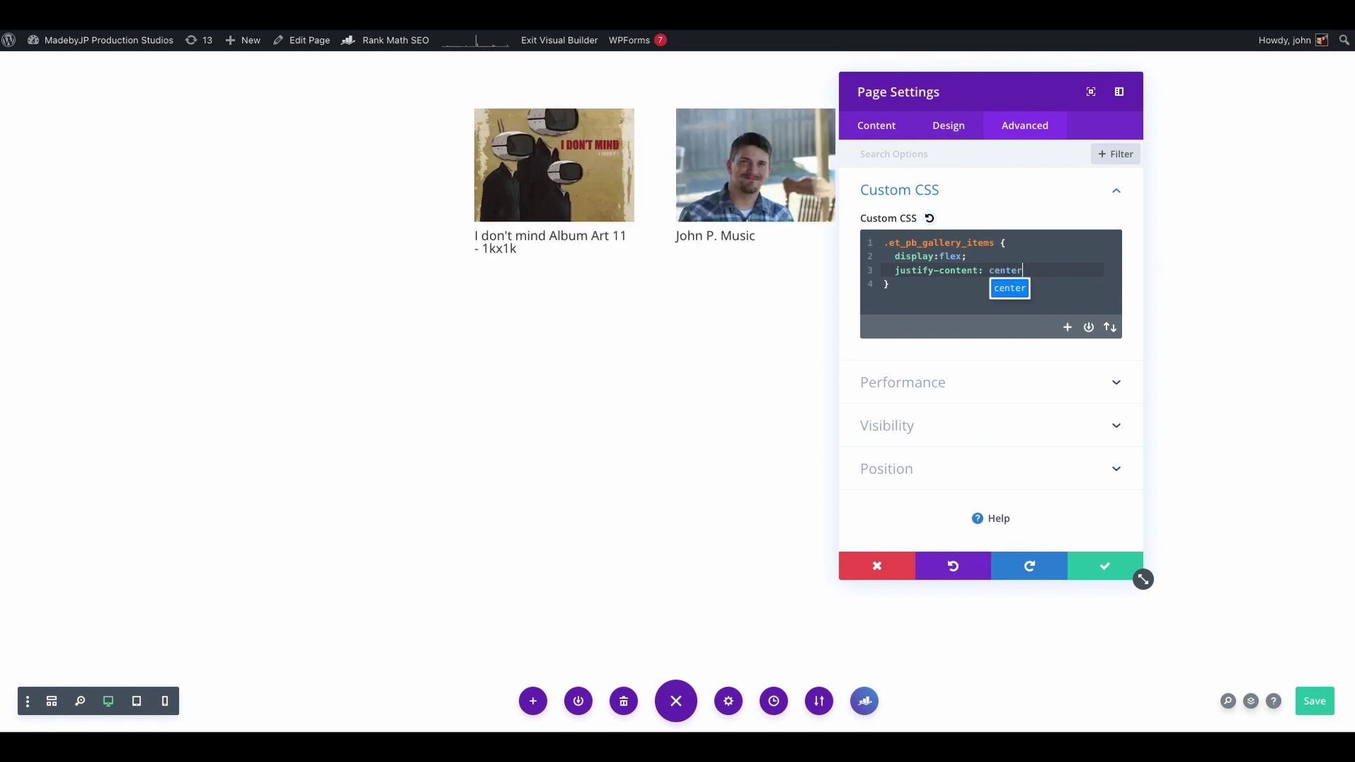
{"action": "type", "text": ";"}
{"action": "key", "text": "Return"}
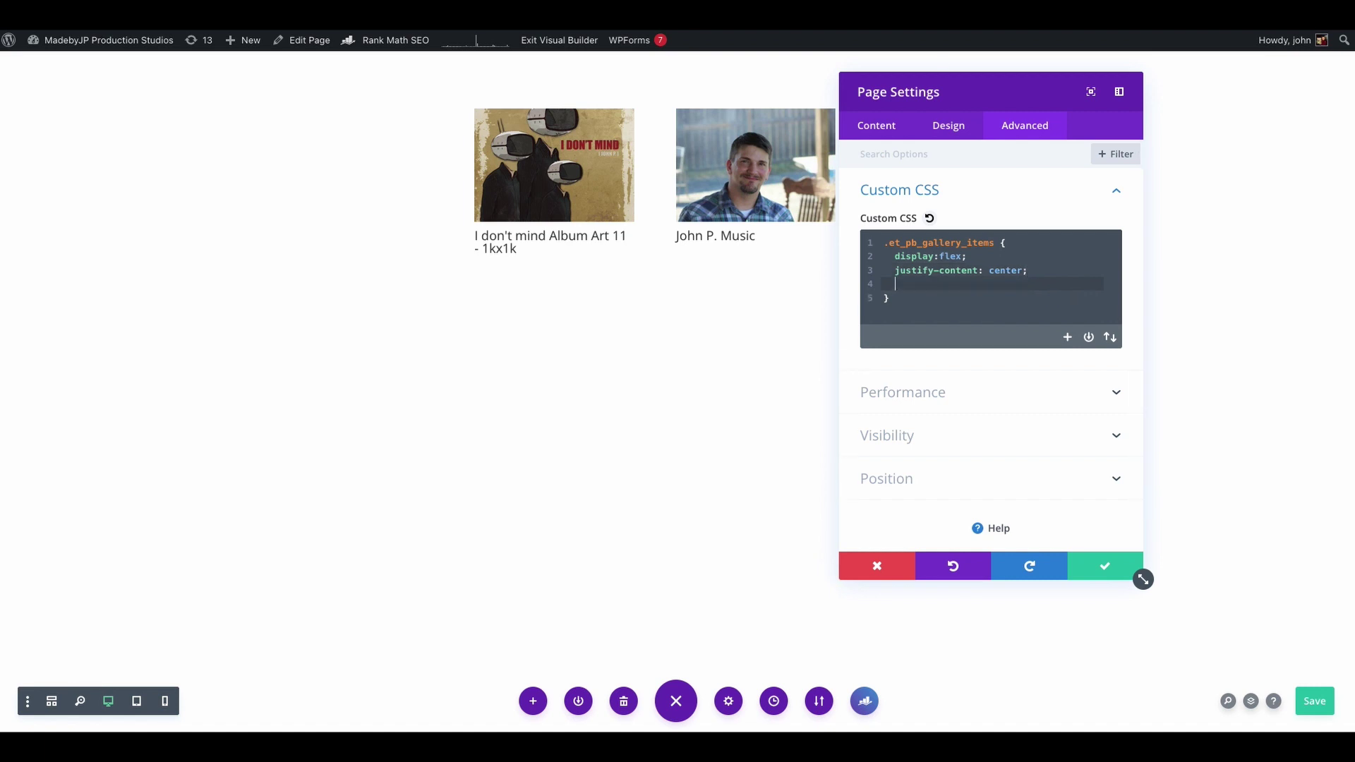
- Finish the gallery rule with flex-wrap: wrap;, copy the whole rule and save the page settings
{"action": "type", "text": "flex-wrap:we"}
{"action": "key", "text": "BackSpace"}
{"action": "key", "text": "BackSpace"}
{"action": "type", "text": "wrap;"}
{"action": "left_click_drag", "start_coordinate": [922, 312], "coordinate": [843, 232]}
{"action": "key", "text": "ctrl+c"}
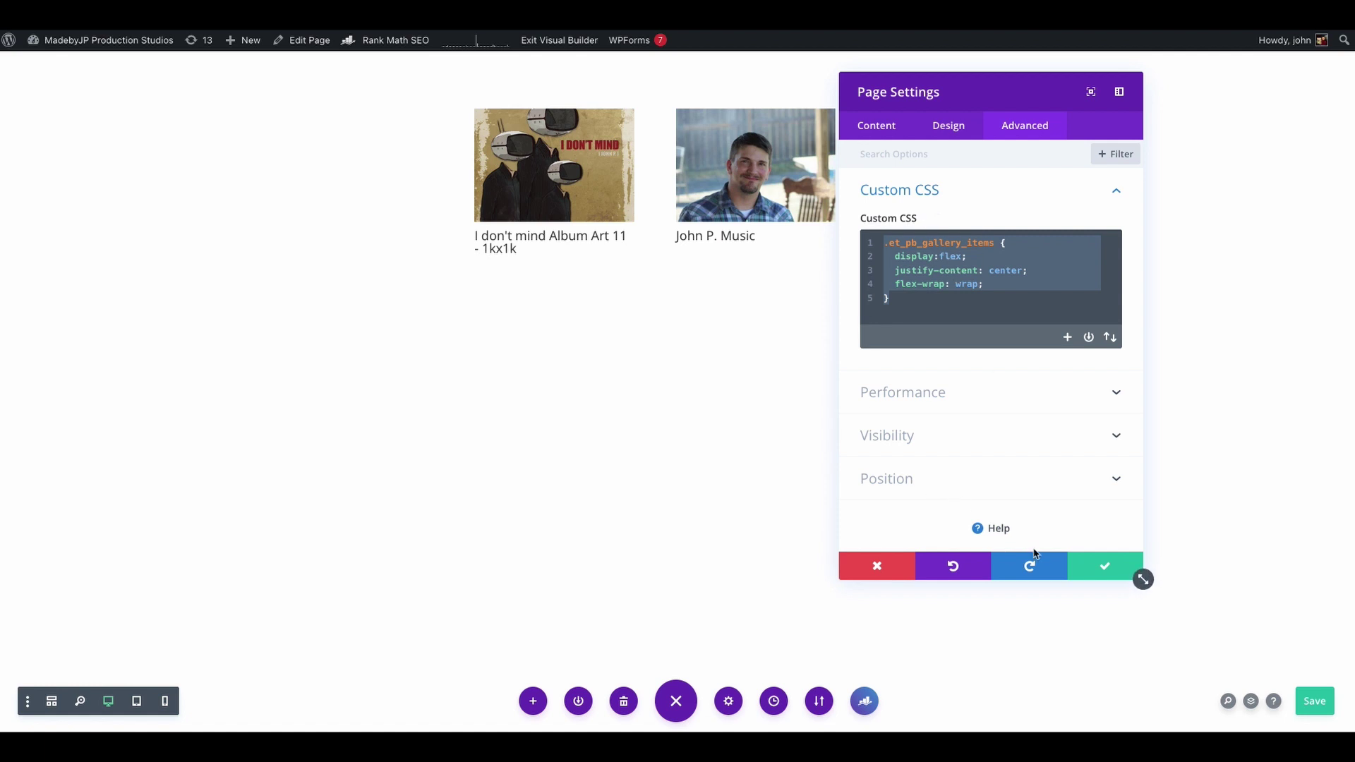
{"action": "left_click", "coordinate": [1108, 564]}
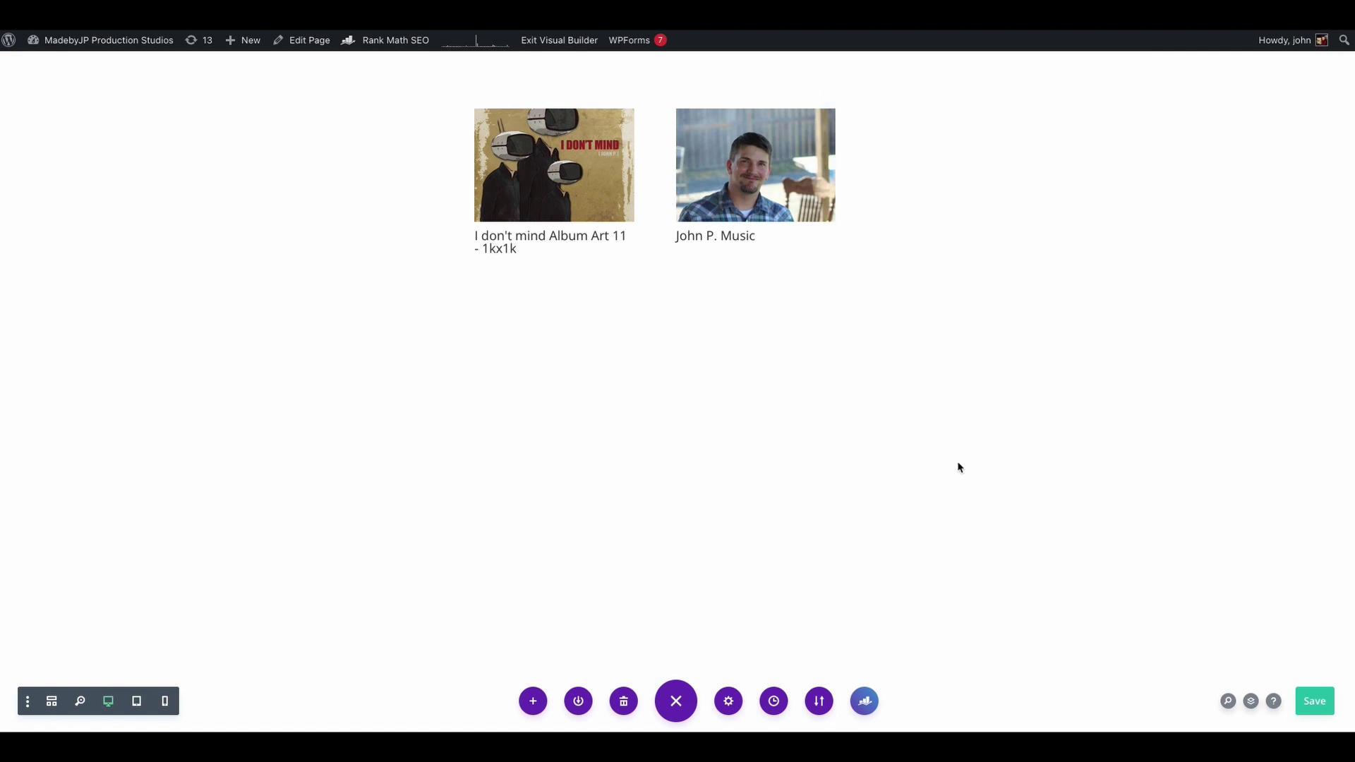
- Add the Youve-Waited-Too-Long-scaled.jpg cover from the media library as the gallery's third image and save the gallery settings
{"action": "mouse_move", "coordinate": [658, 160]}
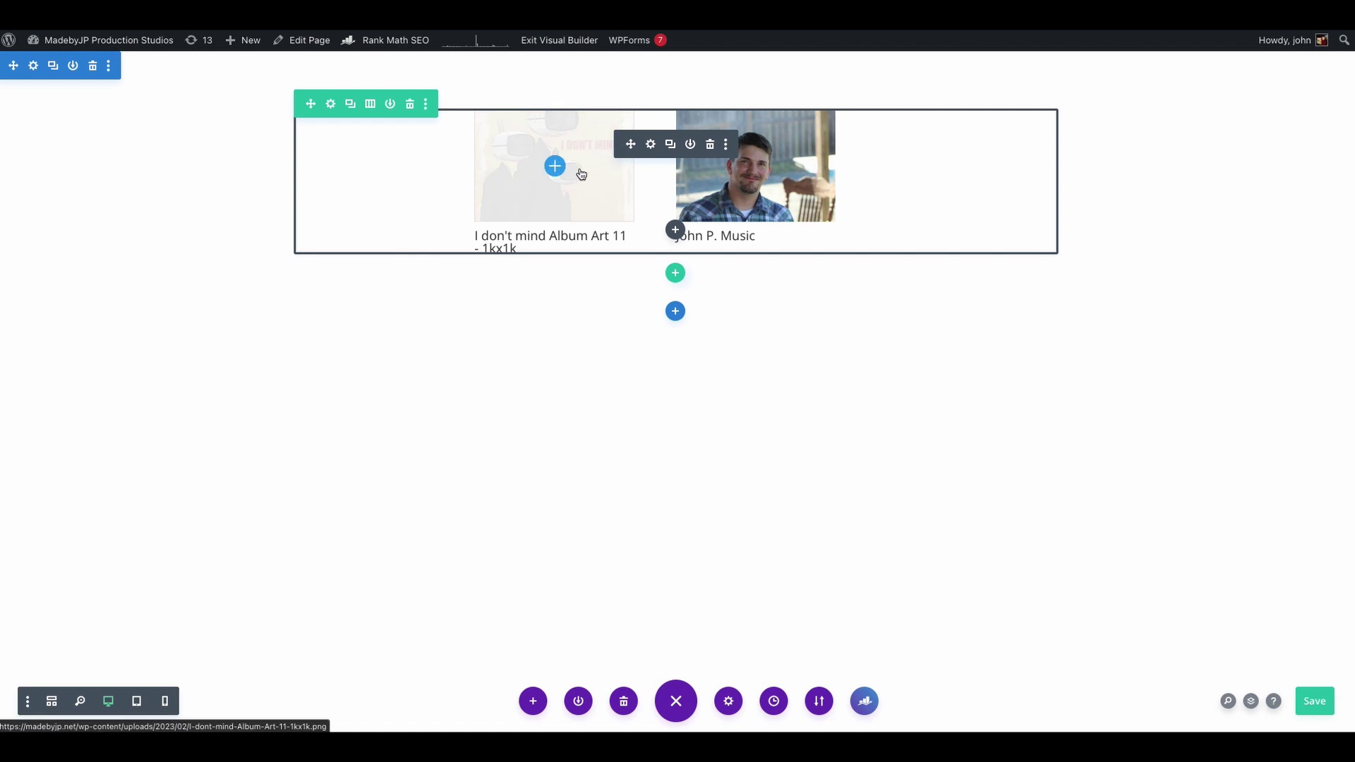
{"action": "left_click", "coordinate": [647, 146]}
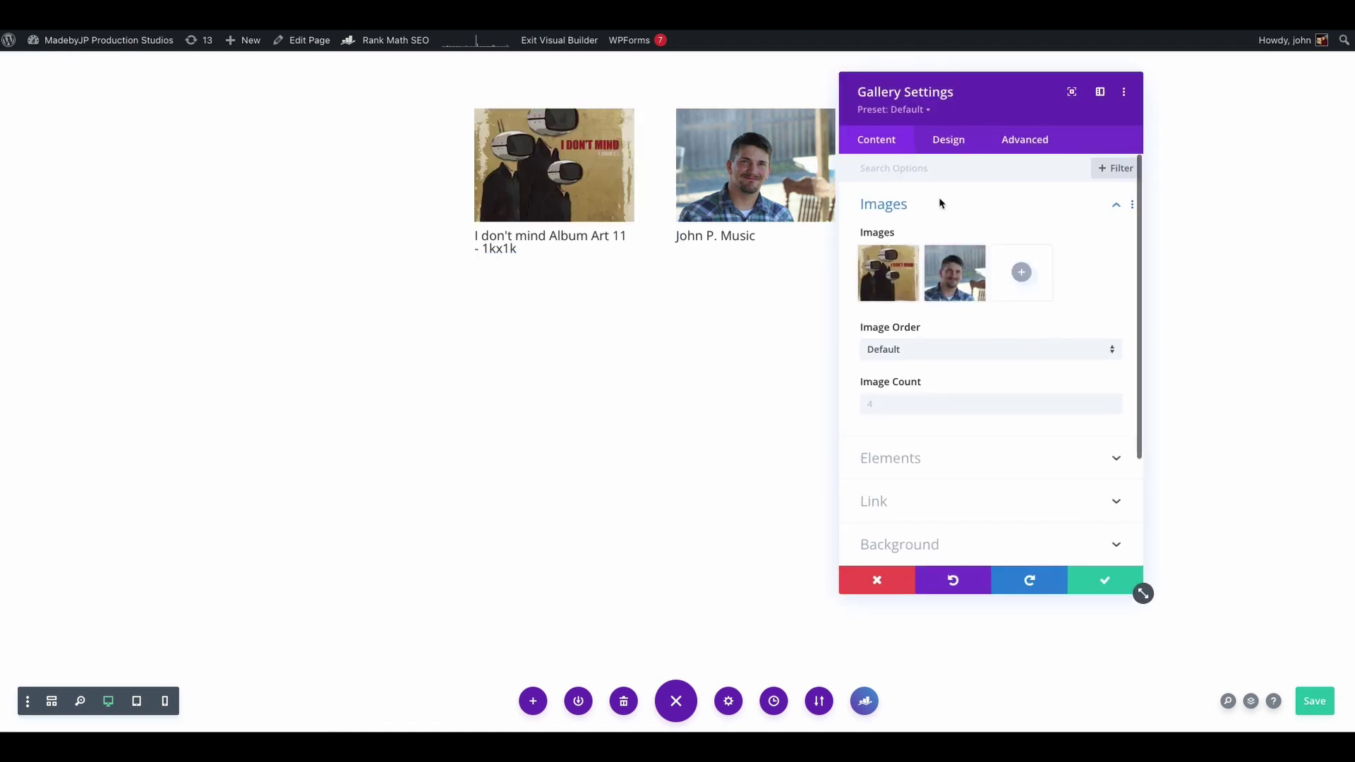
{"action": "left_click", "coordinate": [1020, 272]}
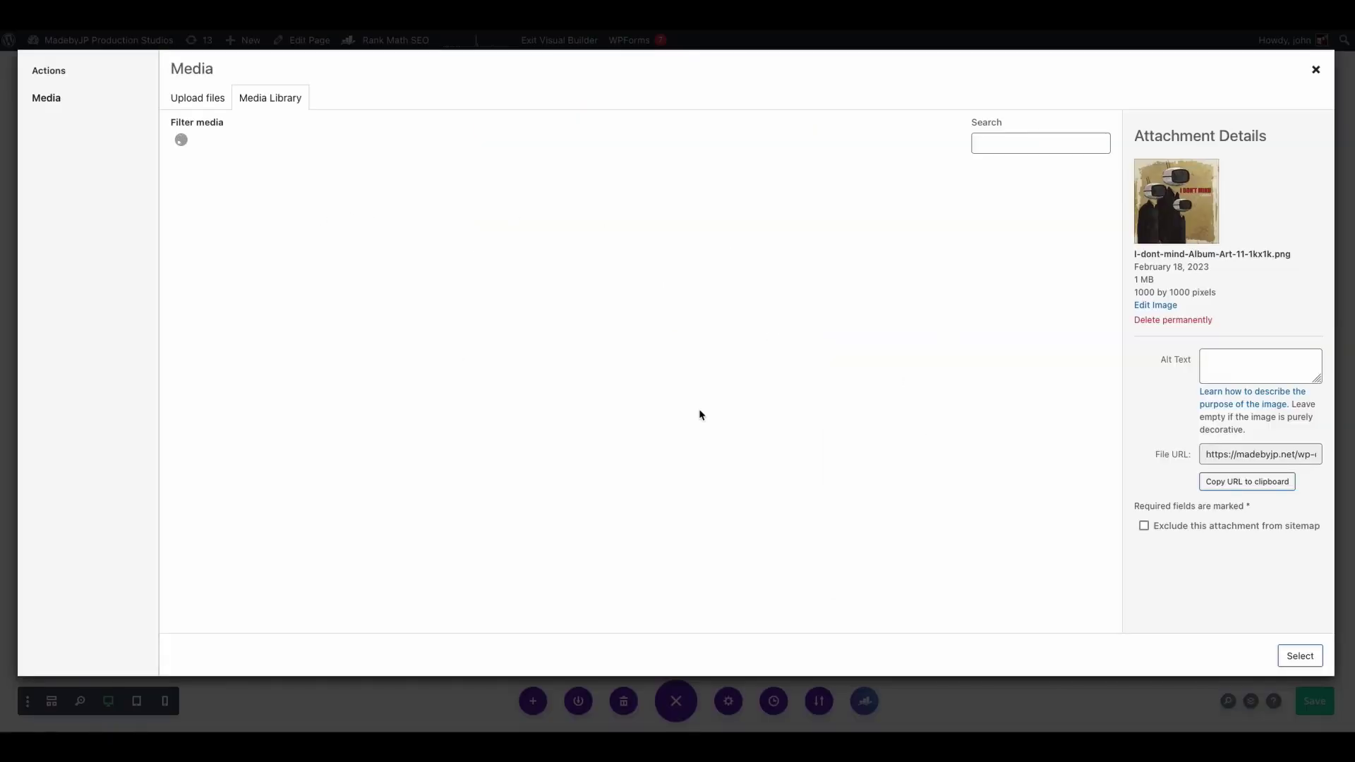
{"action": "left_click", "coordinate": [1033, 212]}
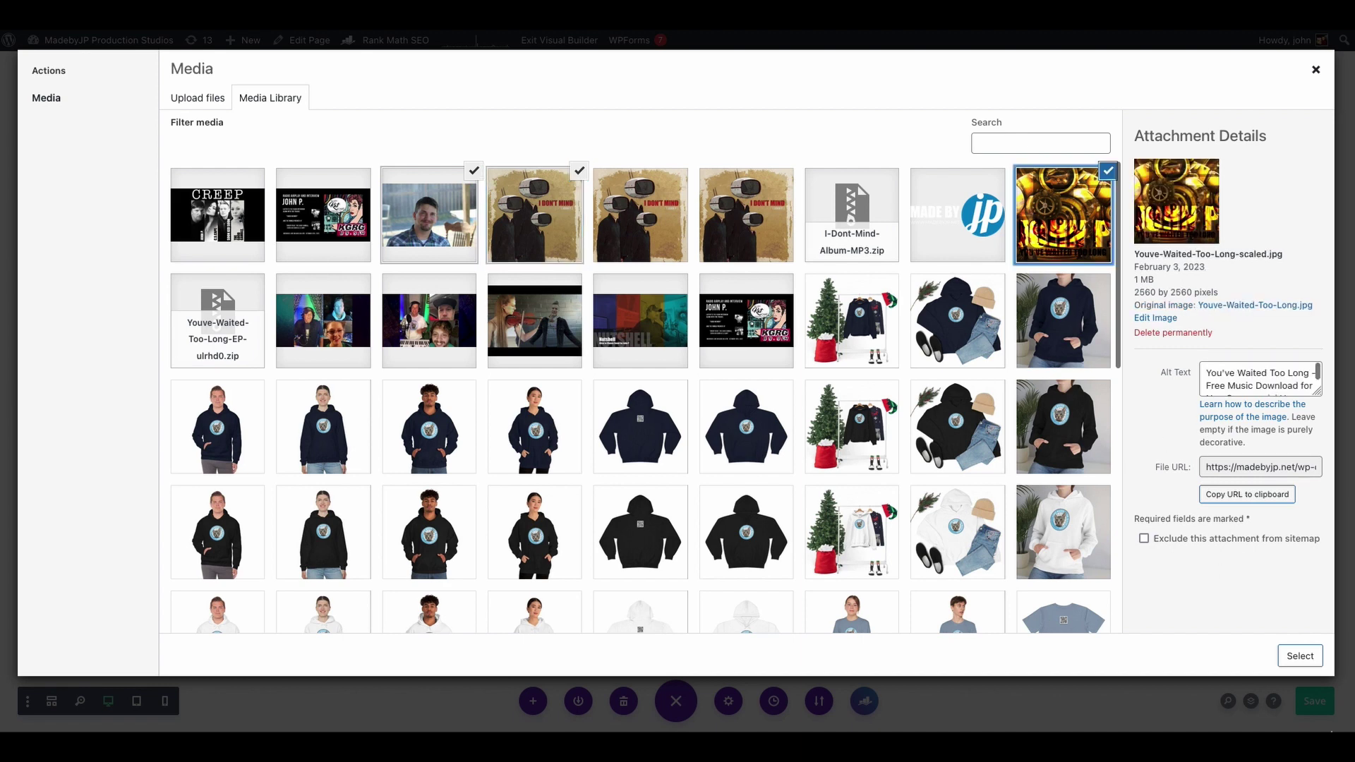
{"action": "left_click", "coordinate": [1300, 656]}
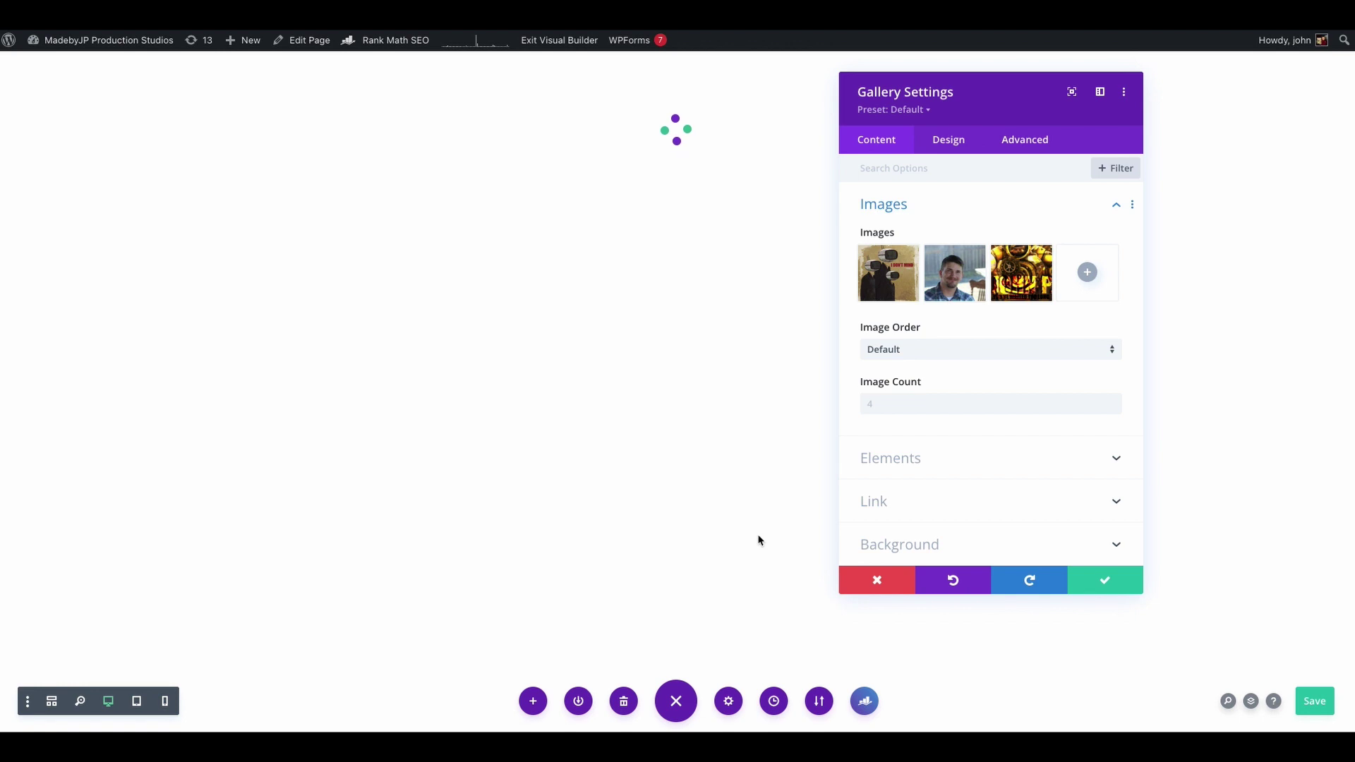
{"action": "left_click", "coordinate": [1137, 587]}
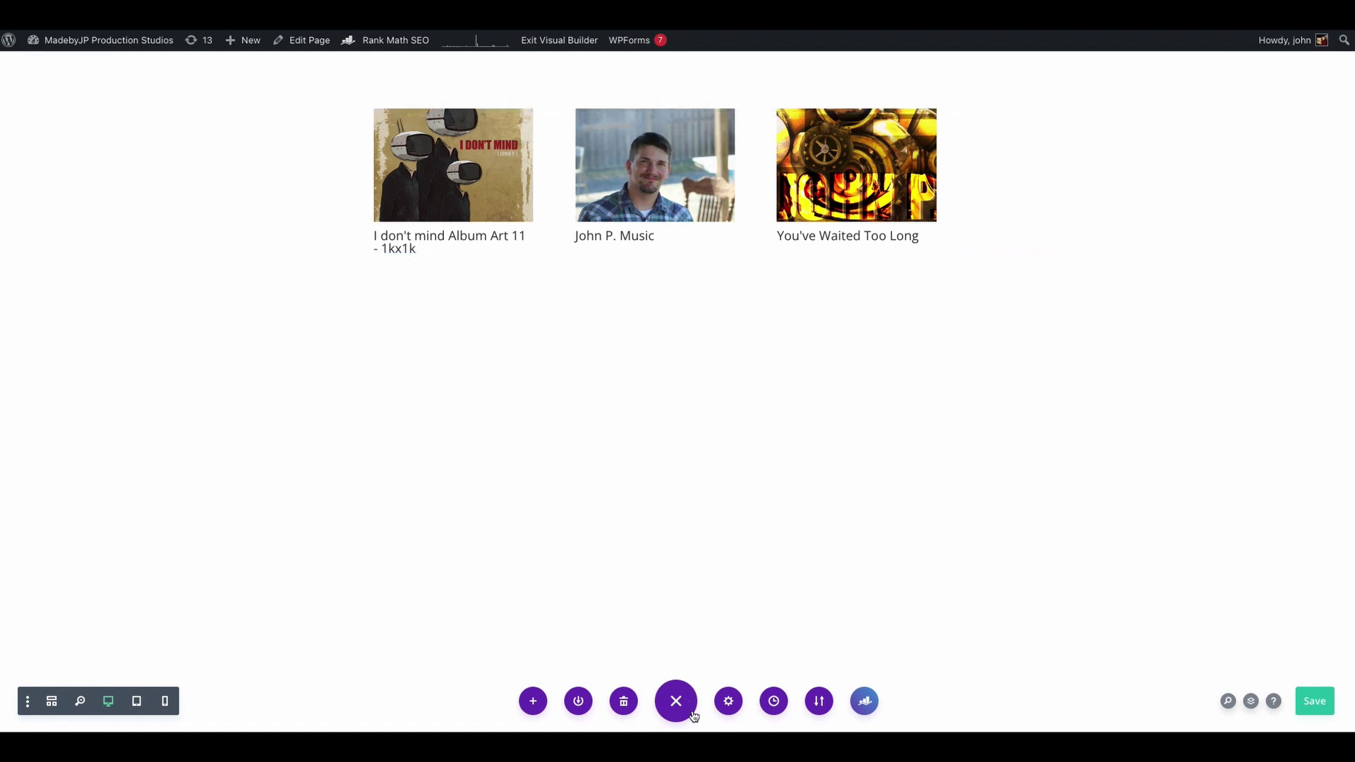
- Delete the .et_pb_gallery_items rule from the page's custom CSS and save the page settings
{"action": "left_click", "coordinate": [728, 701]}
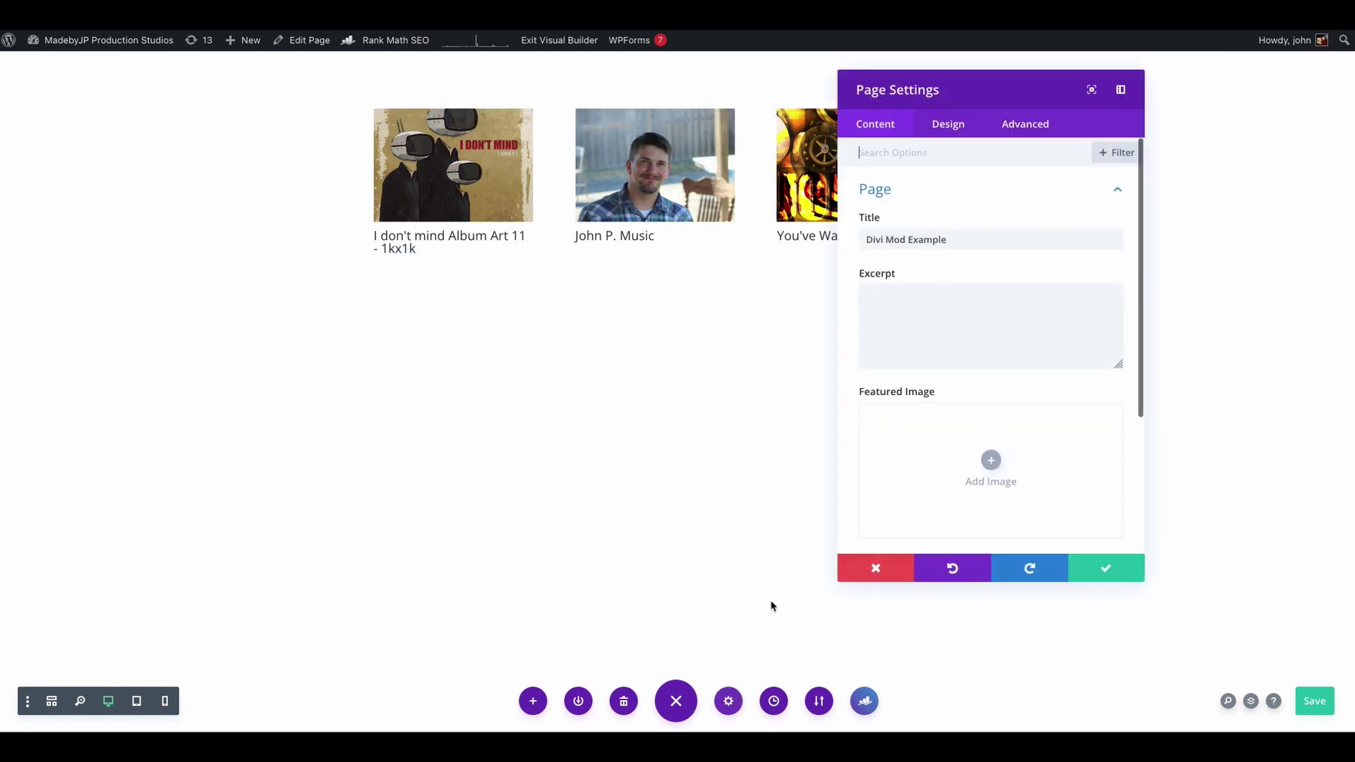
{"action": "left_click", "coordinate": [1016, 126]}
{"action": "left_click", "coordinate": [930, 197]}
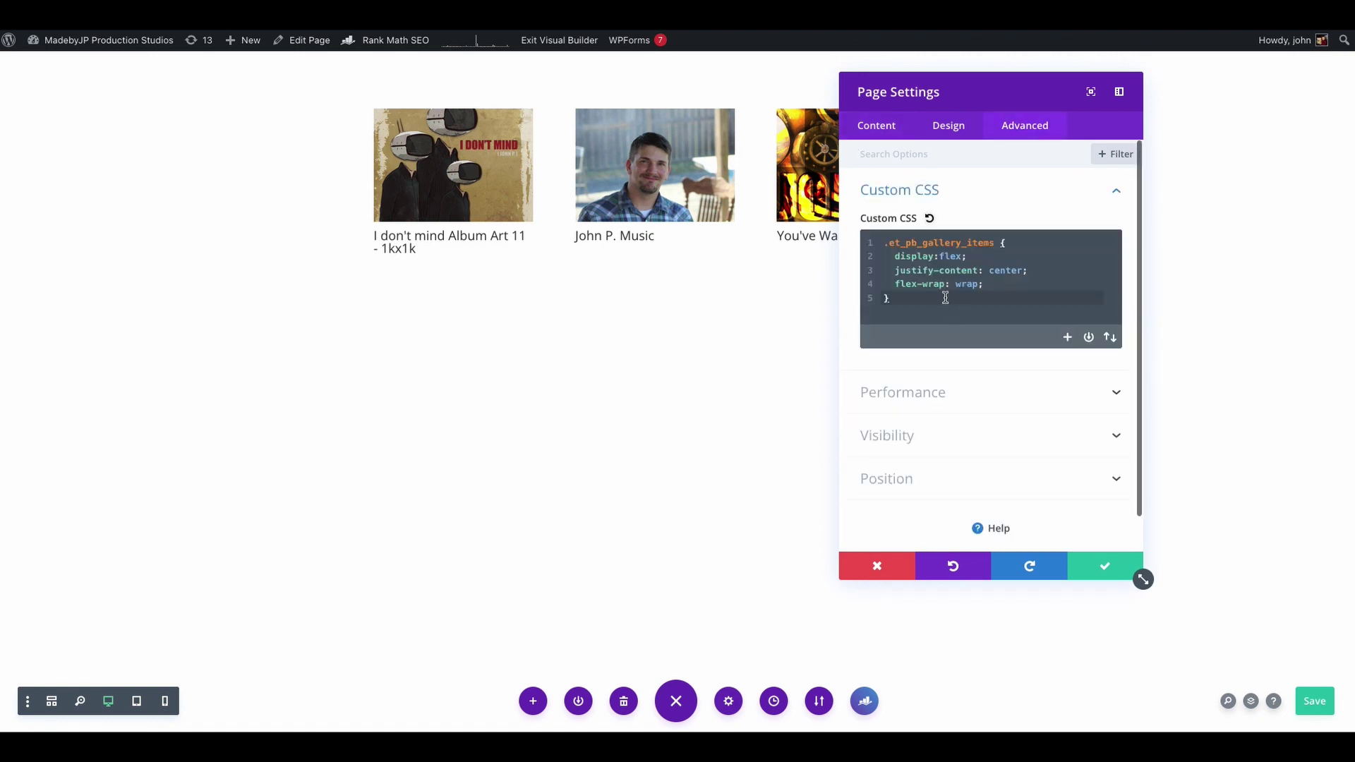
{"action": "left_click_drag", "start_coordinate": [936, 295], "coordinate": [866, 236]}
{"action": "key", "text": "BackSpace"}
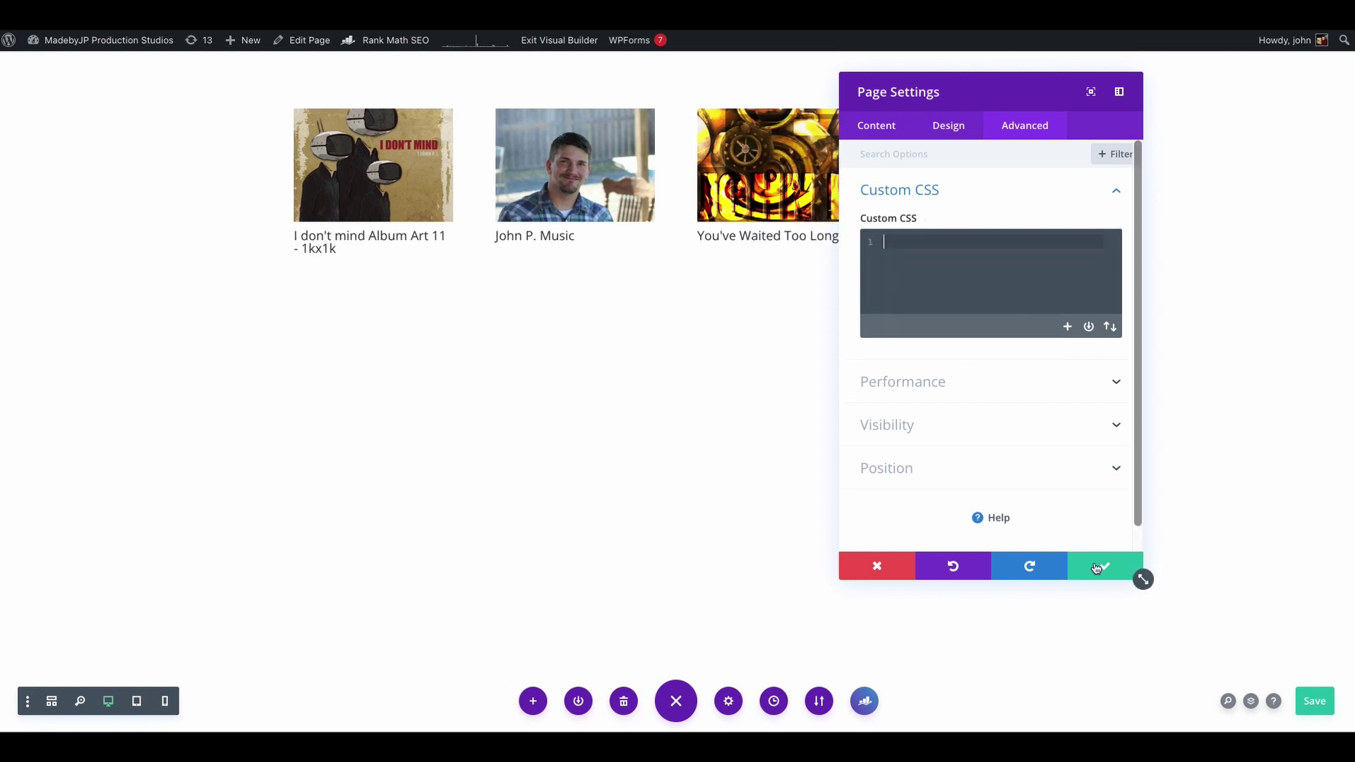
{"action": "left_click", "coordinate": [1097, 567]}
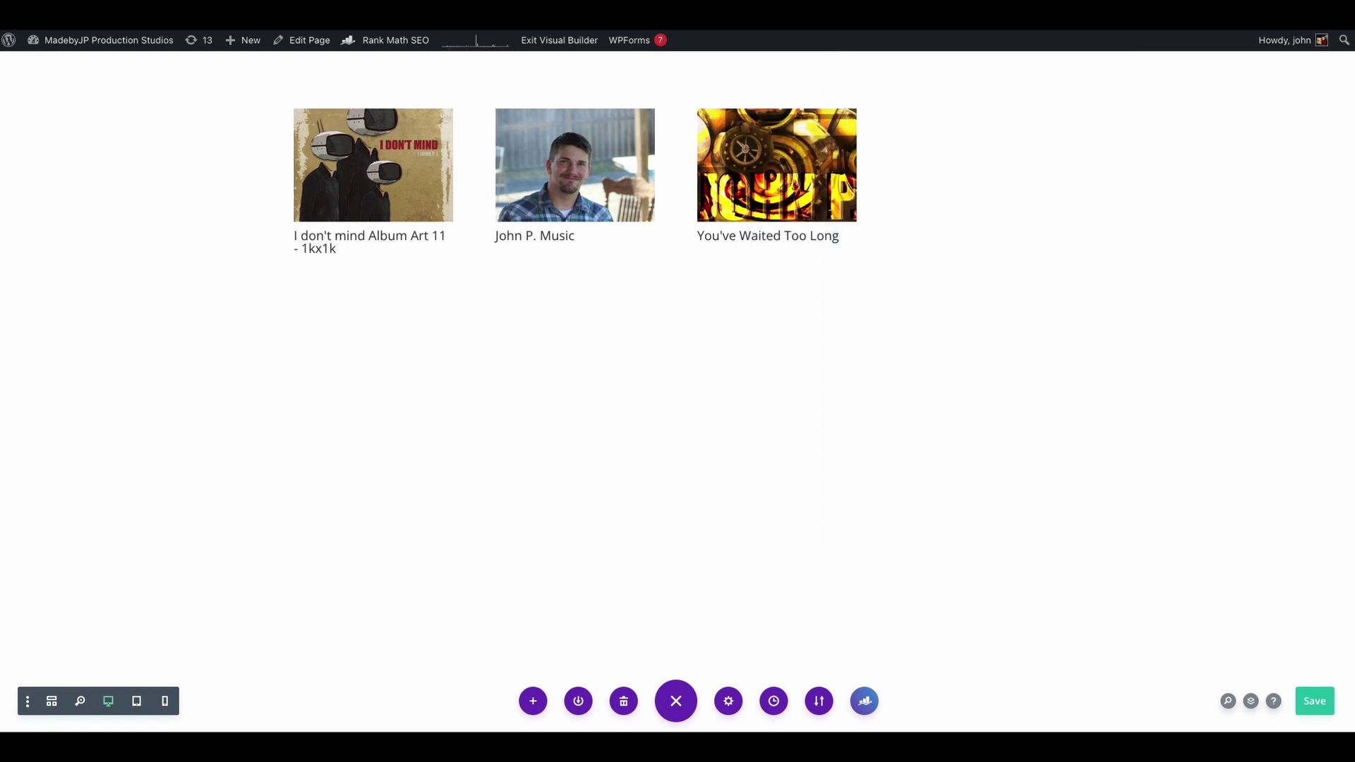
- Save the page and leave the visual builder for the WordPress dashboard
{"action": "left_click", "coordinate": [1314, 700]}
{"action": "mouse_move", "coordinate": [113, 44]}
{"action": "left_click", "coordinate": [66, 62]}
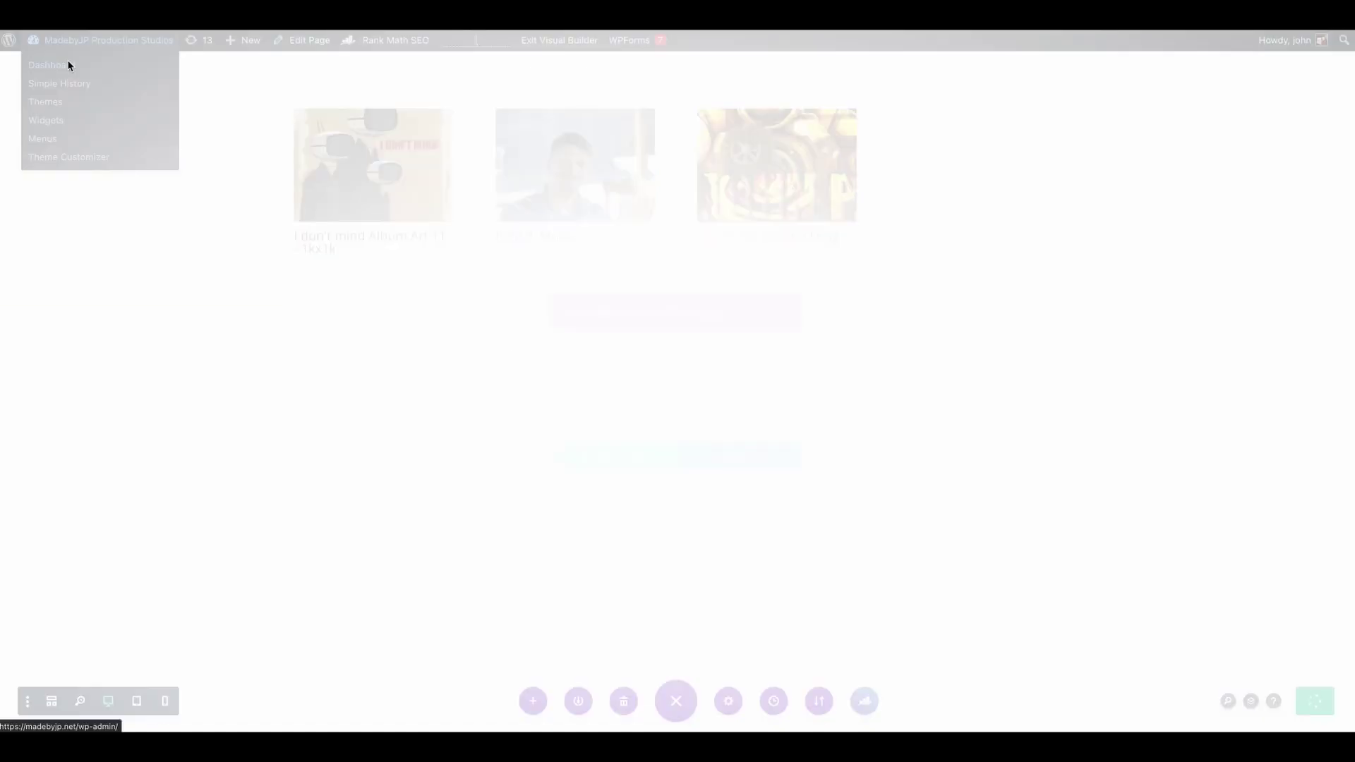
{"action": "left_click", "coordinate": [764, 465]}
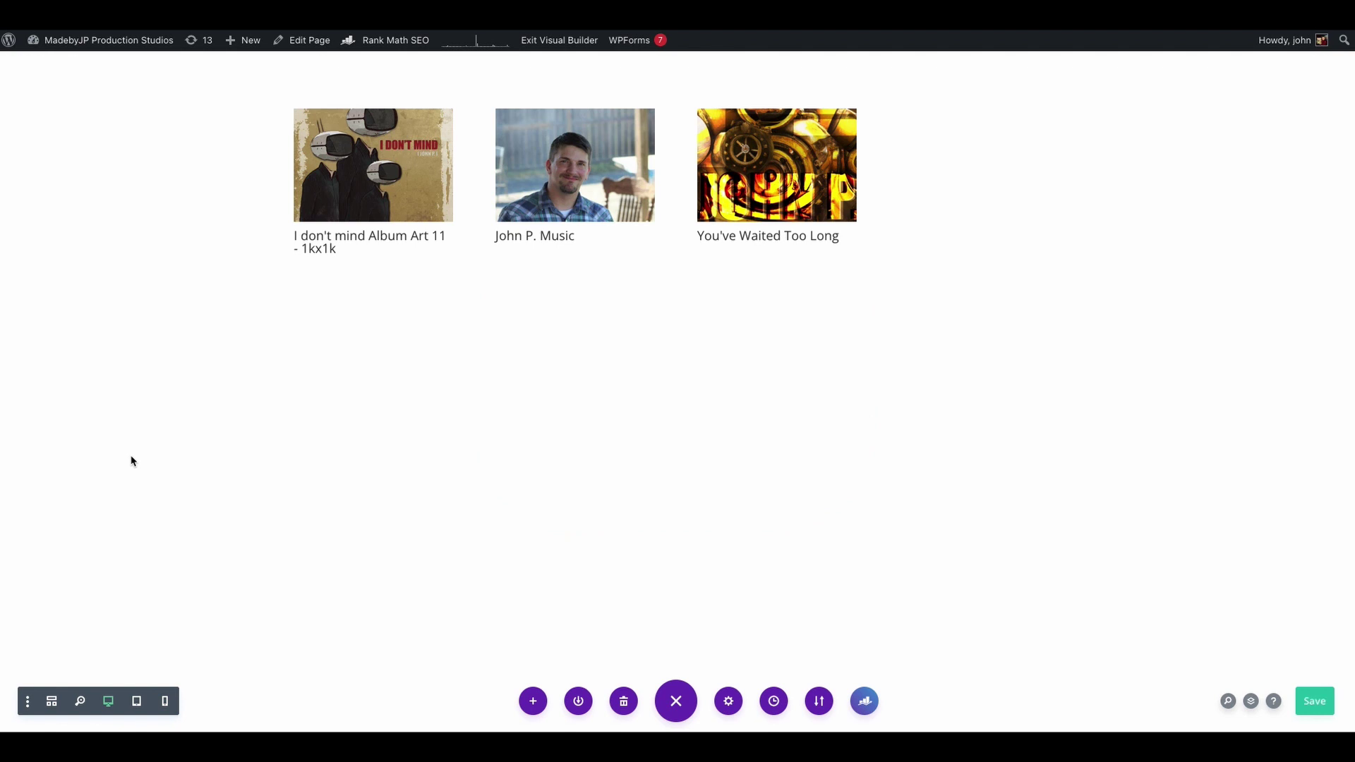
{"action": "mouse_move", "coordinate": [94, 43]}
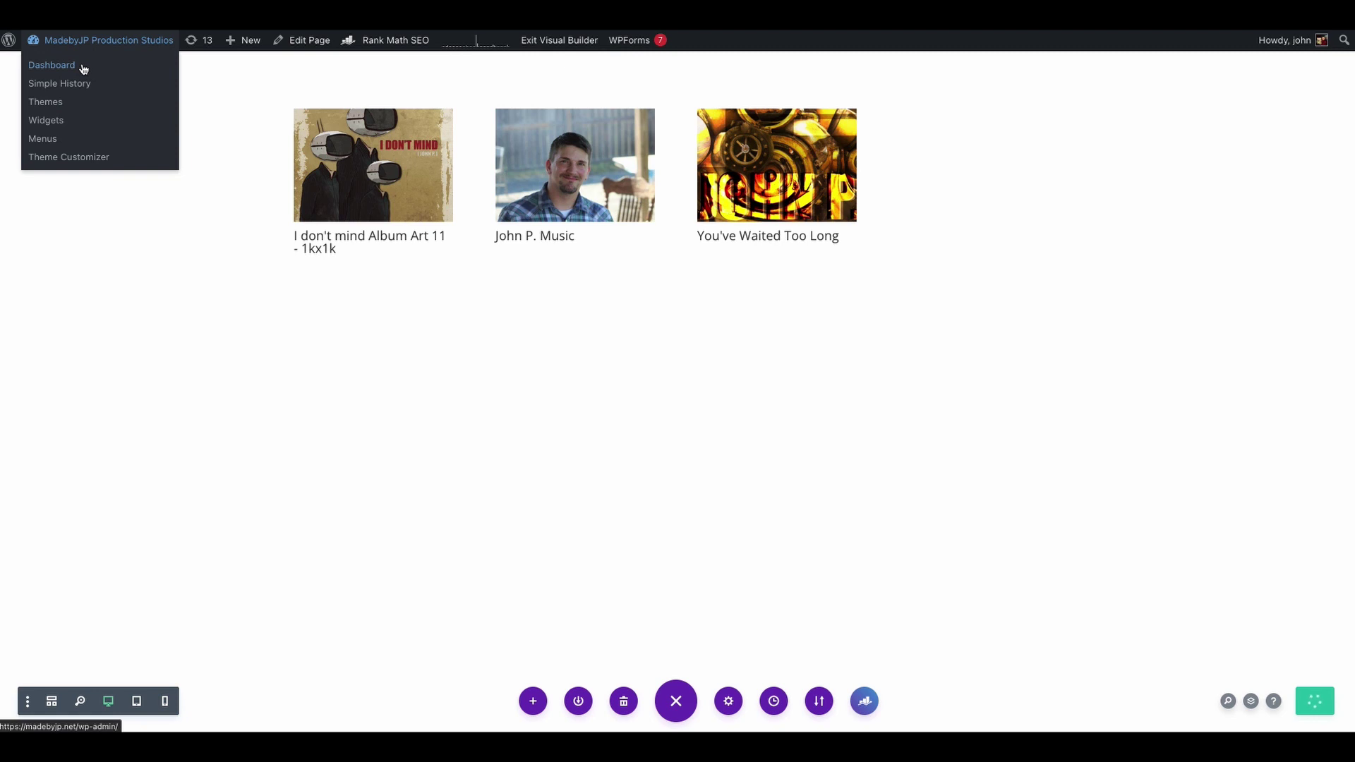
{"action": "left_click", "coordinate": [51, 65]}
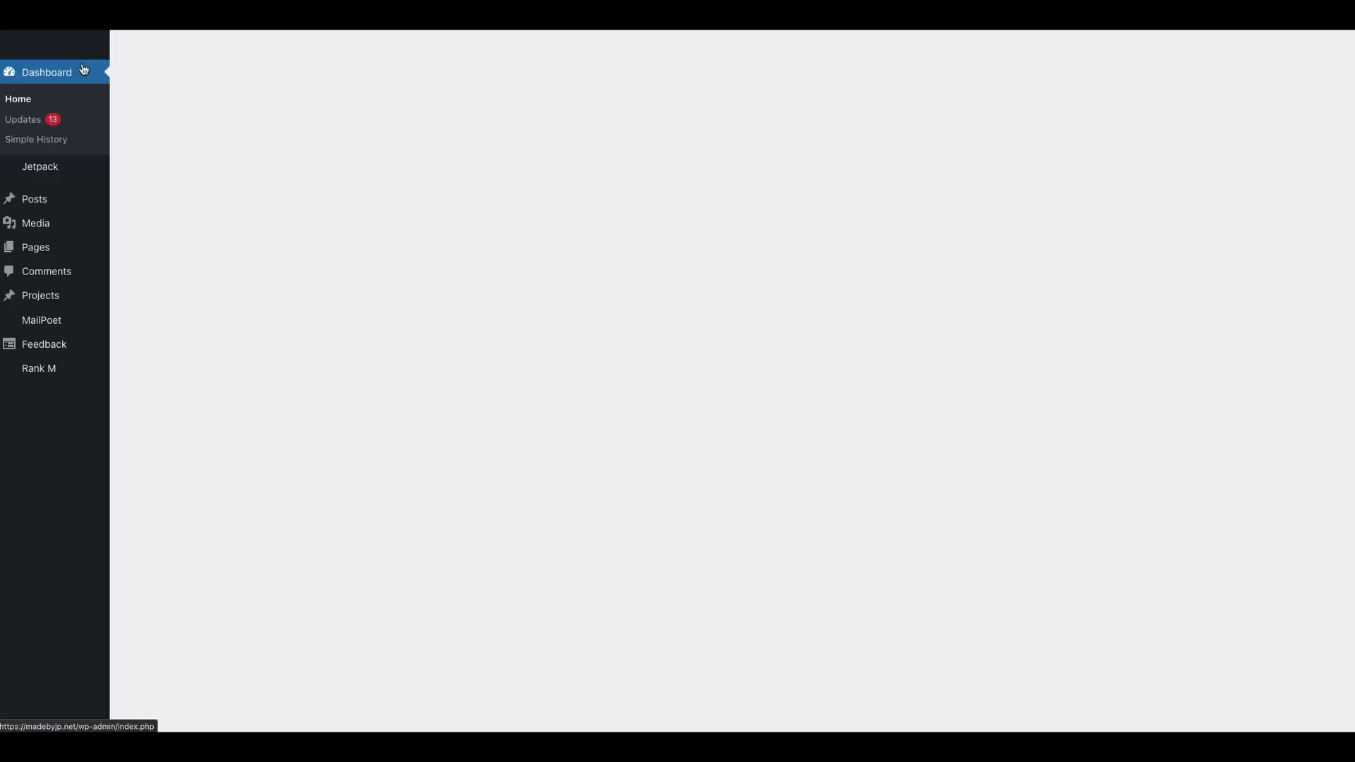
- Paste the copied .et_pb_gallery_items rule into the custom CSS of the Divi Theme Options and save the changes
{"action": "mouse_move", "coordinate": [42, 580]}
{"action": "scroll", "coordinate": [42, 580], "scroll_direction": "down", "scroll_amount": 2}
{"action": "mouse_move", "coordinate": [32, 664]}
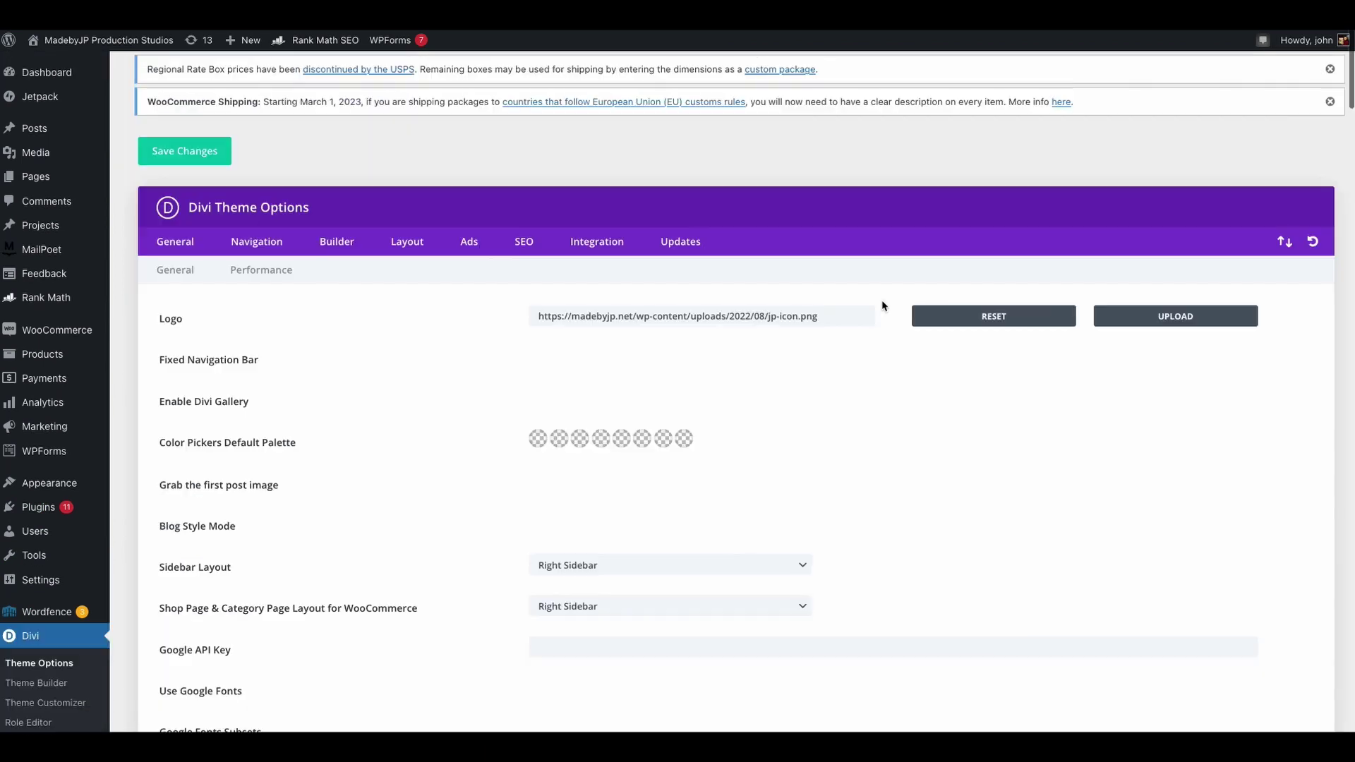
{"action": "scroll", "coordinate": [768, 297], "scroll_direction": "down", "scroll_amount": 15}
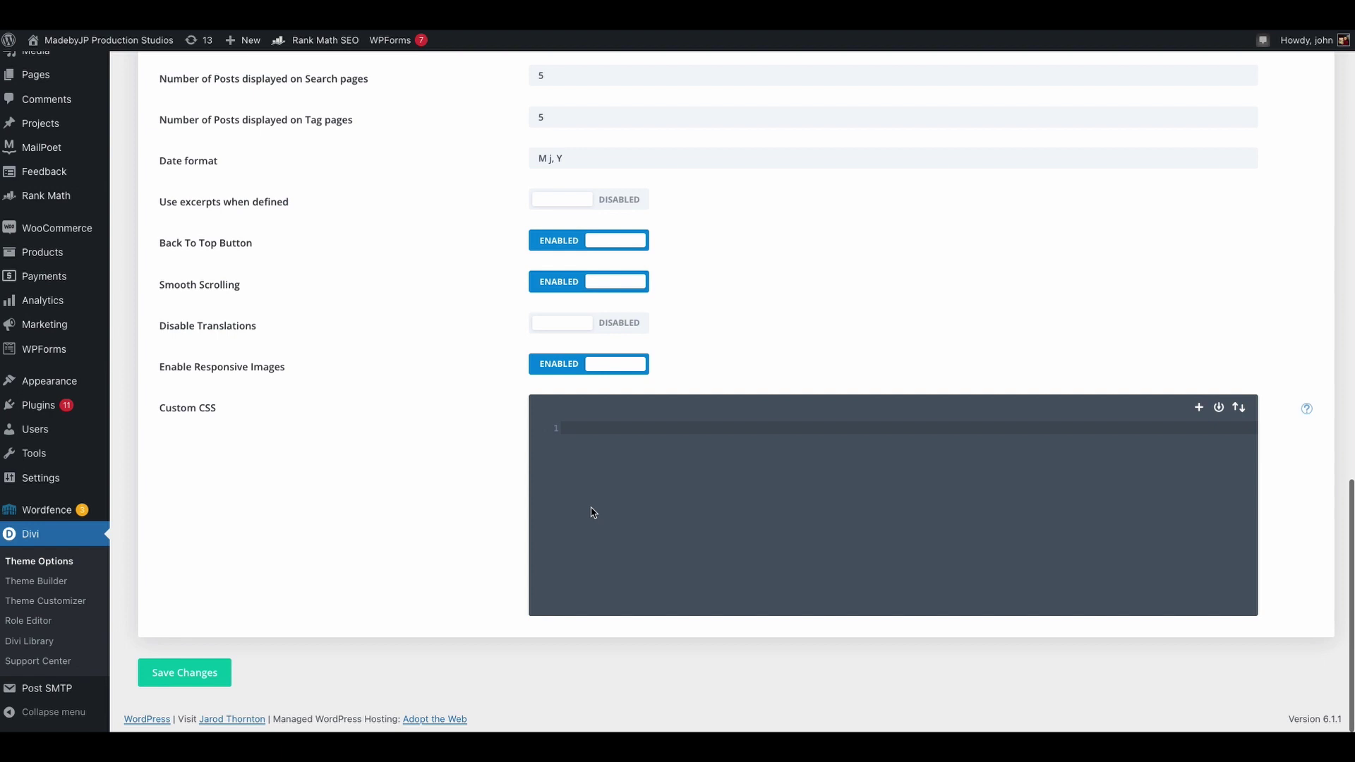
{"action": "left_click", "coordinate": [616, 428]}
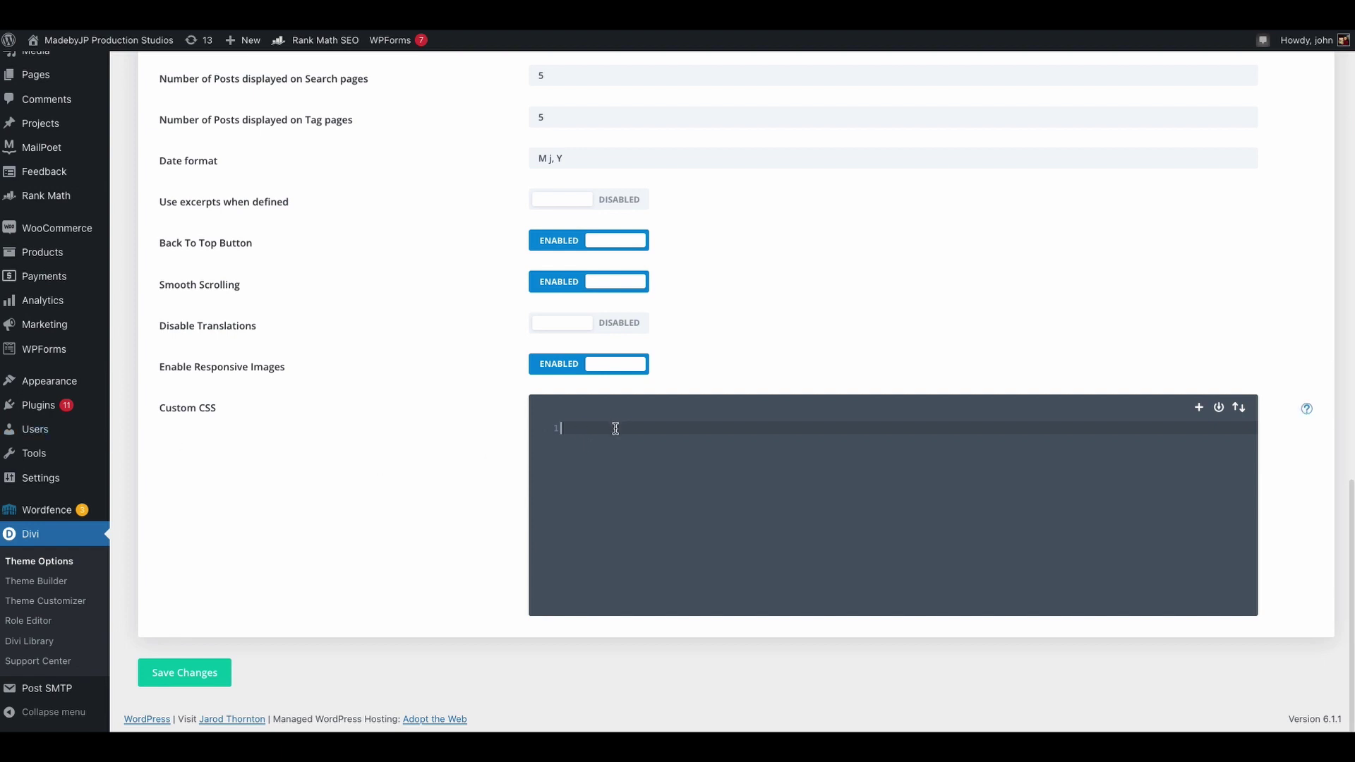
{"action": "key", "text": "ctrl+v"}
{"action": "left_click", "coordinate": [590, 423]}
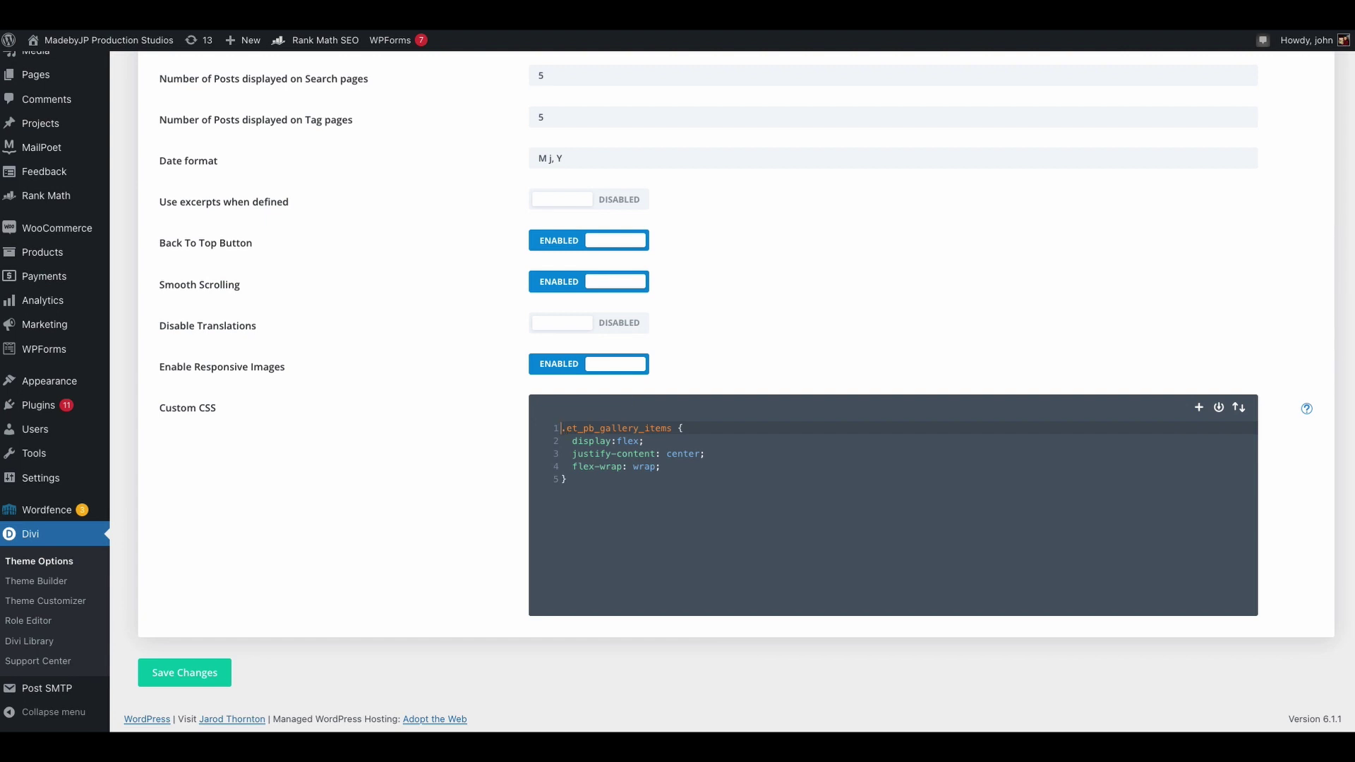
{"action": "left_click", "coordinate": [624, 485]}
{"action": "left_click", "coordinate": [206, 675]}
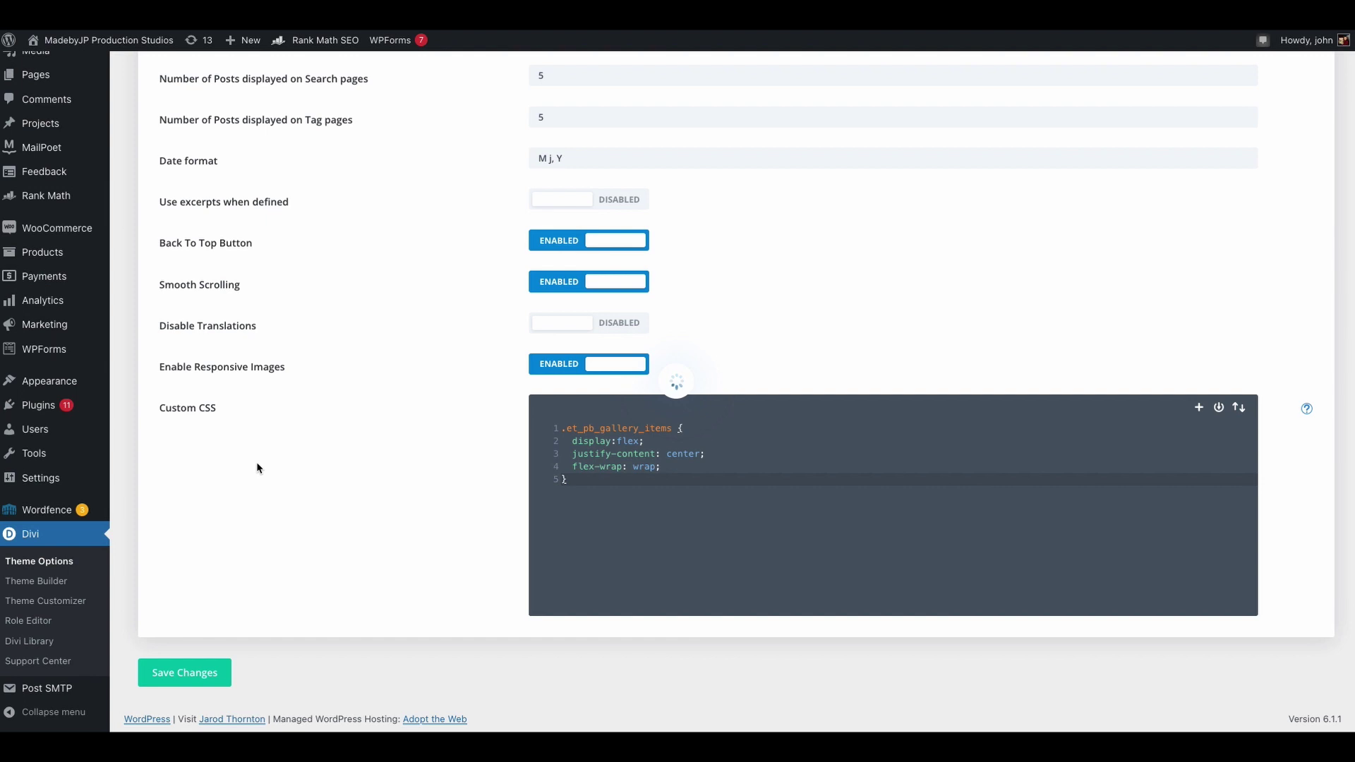
- Open the Divi Mod Example page for editing from the pages list and launch its front-end builder
{"action": "scroll", "coordinate": [256, 461], "scroll_direction": "up", "scroll_amount": 3}
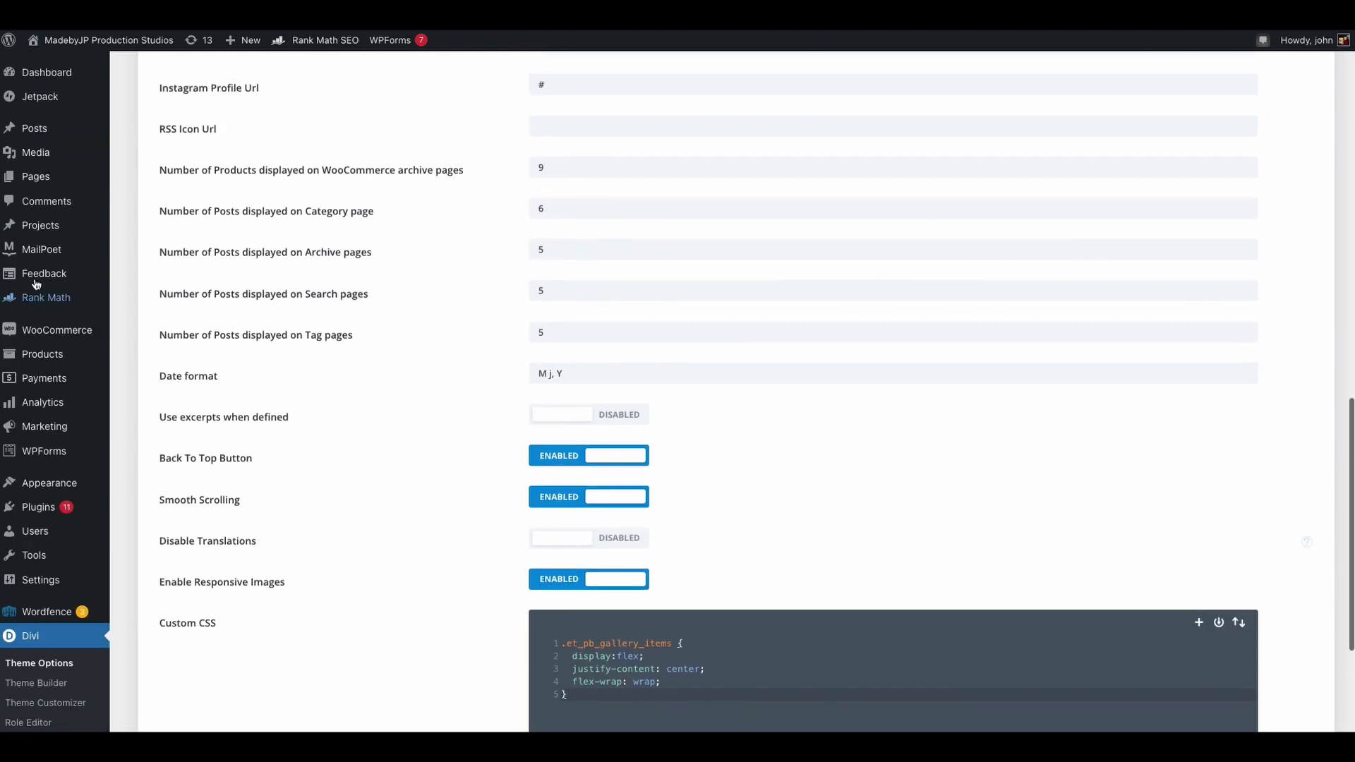
{"action": "mouse_move", "coordinate": [41, 179]}
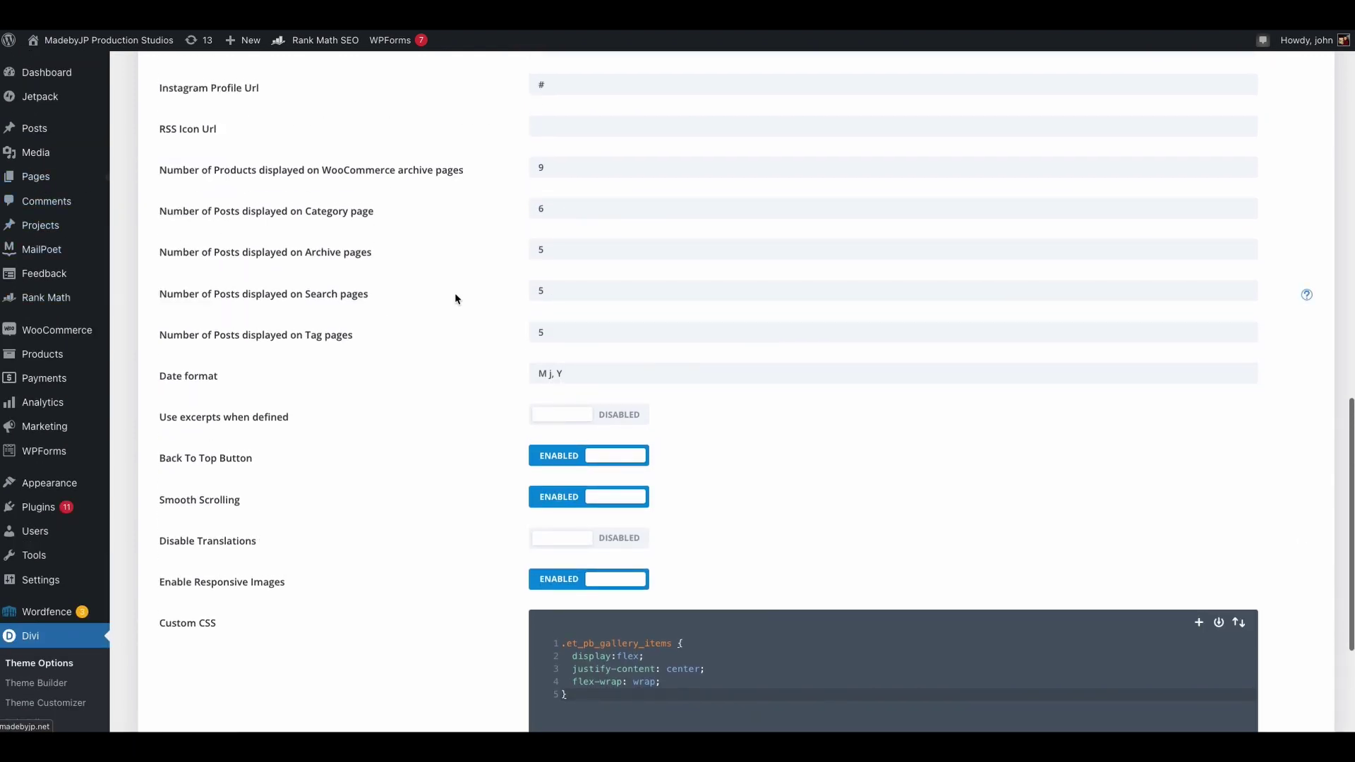
{"action": "scroll", "coordinate": [348, 387], "scroll_direction": "down", "scroll_amount": 3}
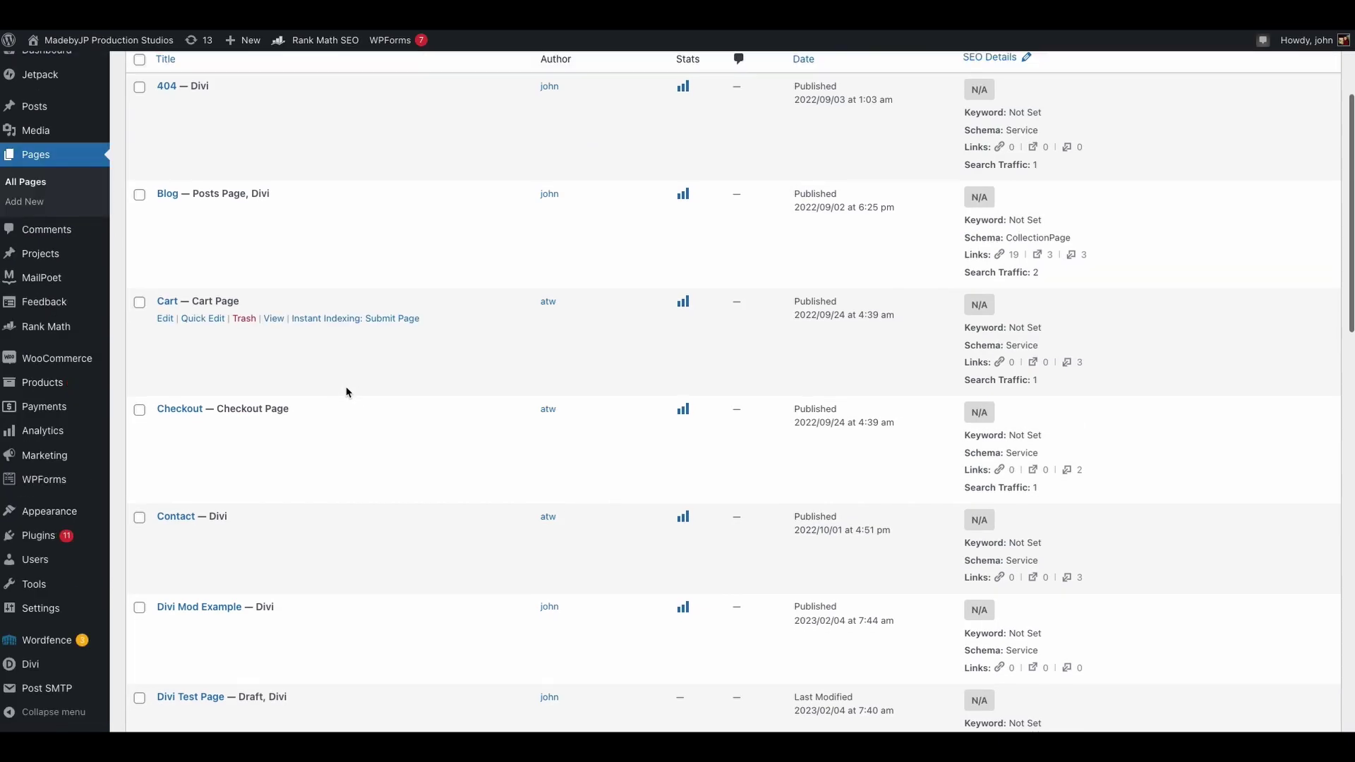
{"action": "left_click", "coordinate": [165, 625]}
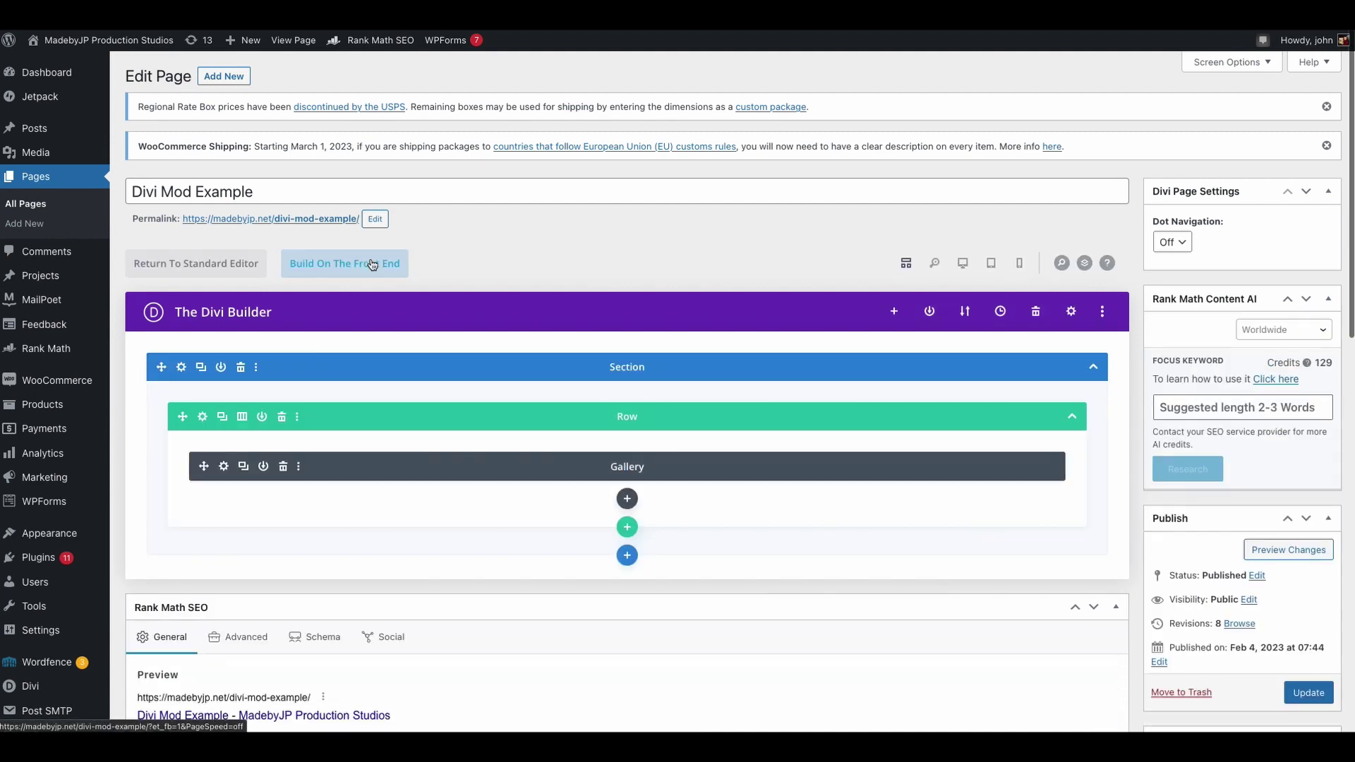
{"action": "left_click", "coordinate": [372, 265]}
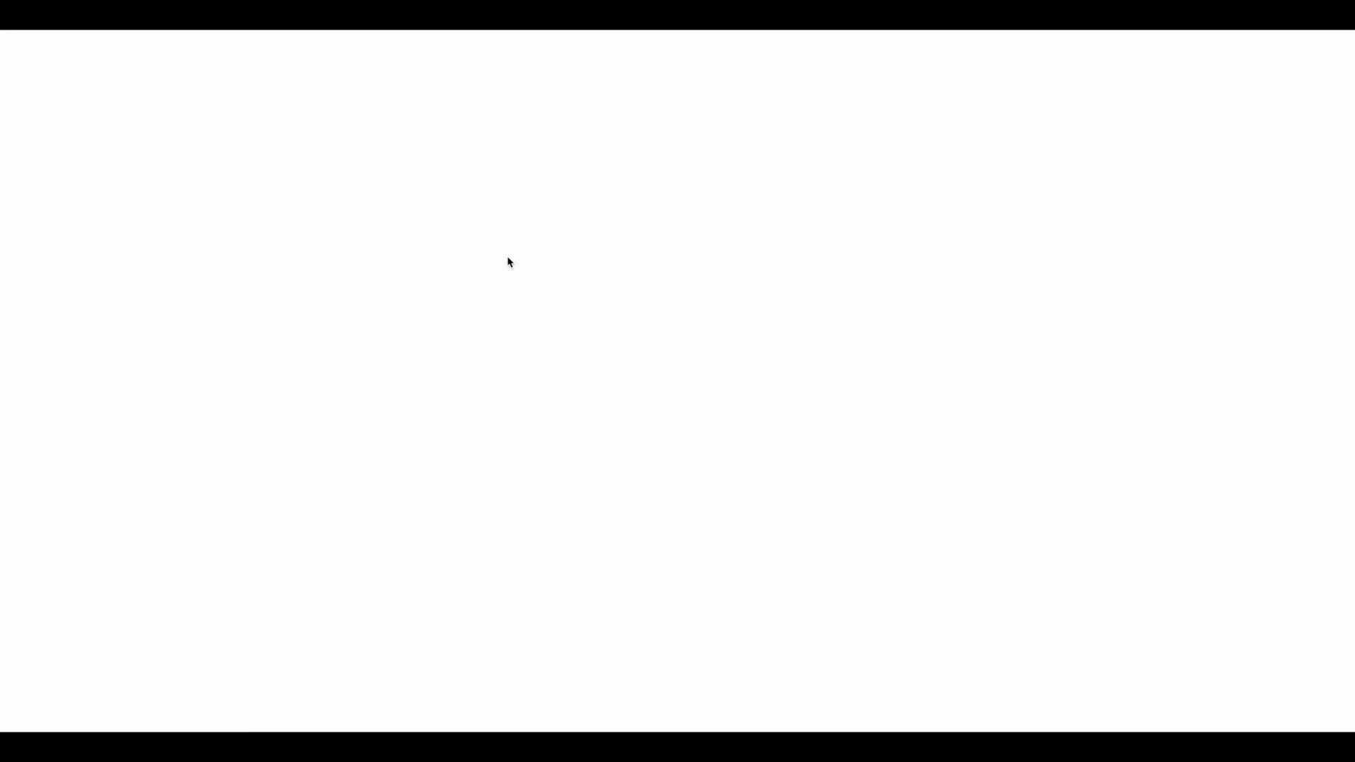